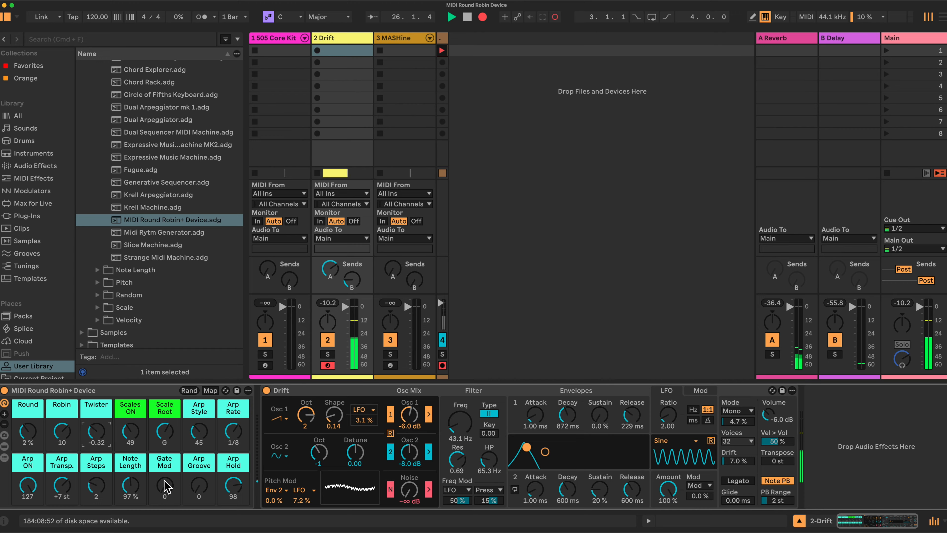
# - On the Drift track's MIDI Round Robin+ rack, set Note Length to 89%, Arp Steps to 3, Round to 4%, Robin to 5 and Twister to 0.06
pyautogui.moveTo(135, 489); pyautogui.dragTo(134, 494)
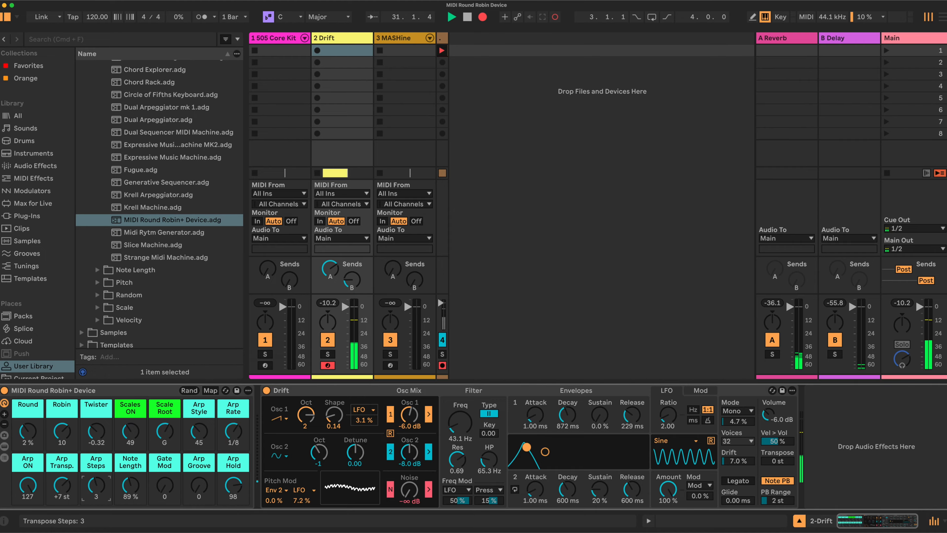
pyautogui.moveTo(62, 431); pyautogui.dragTo(30, 412)
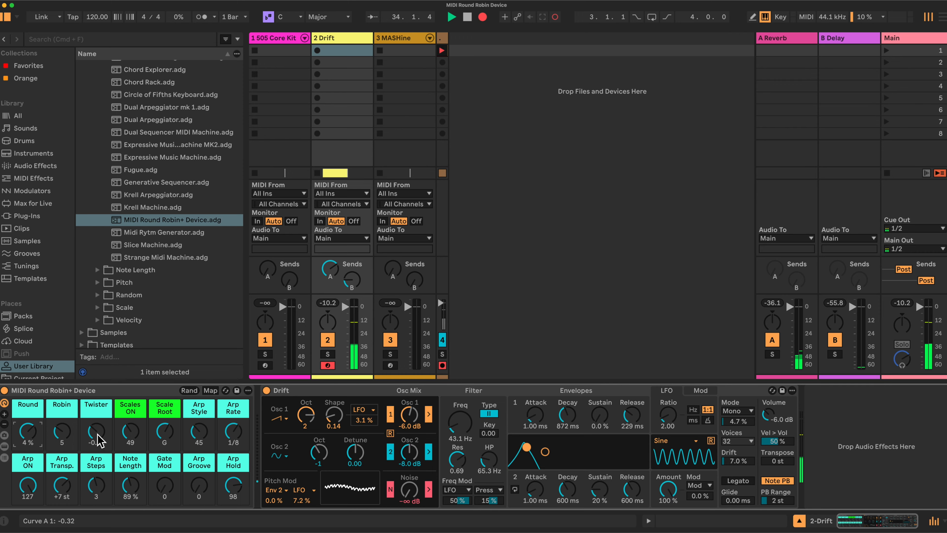
pyautogui.moveTo(96, 432); pyautogui.dragTo(96, 426)
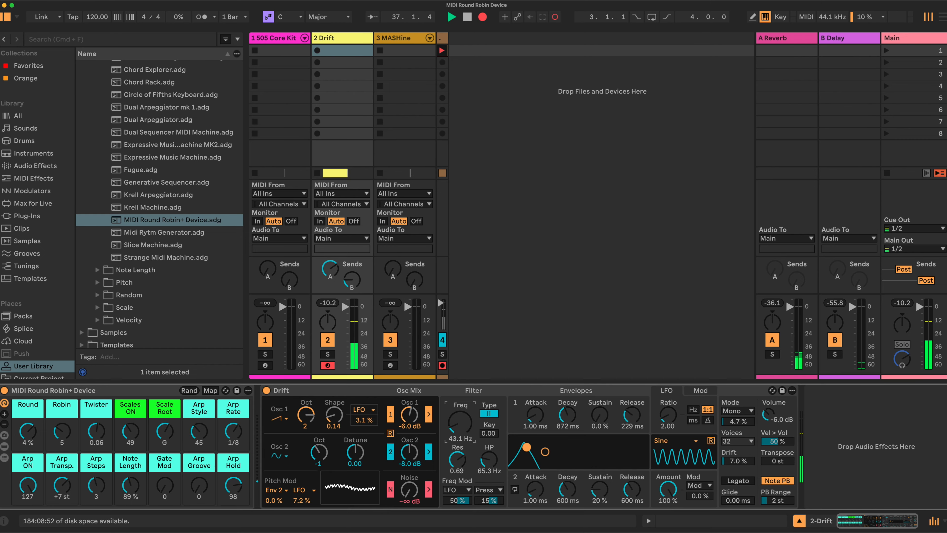
# - Raise Drift's filter frequency to 56.7 Hz, set Round to 5% and readjust the Robin macro
pyautogui.moveTo(459, 422); pyautogui.dragTo(460, 419)
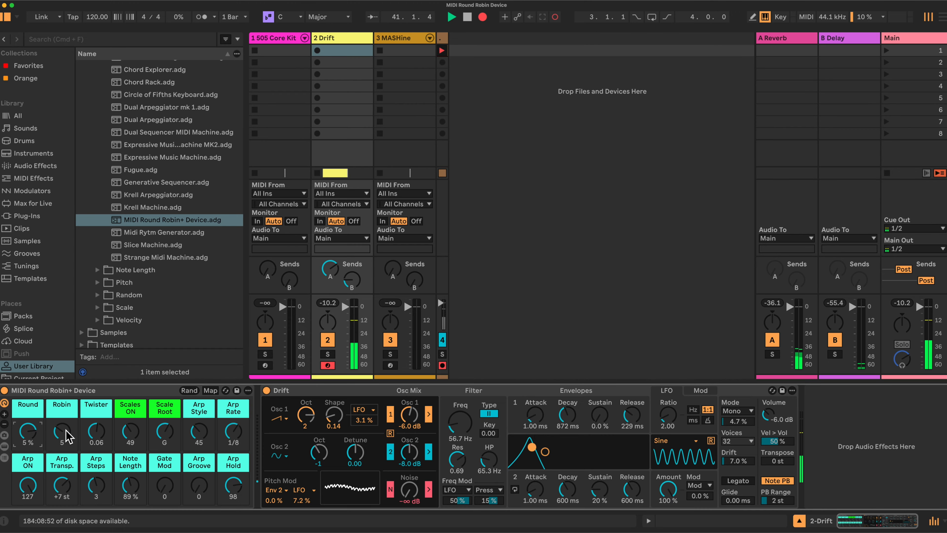
pyautogui.moveTo(66, 437); pyautogui.dragTo(67, 431)
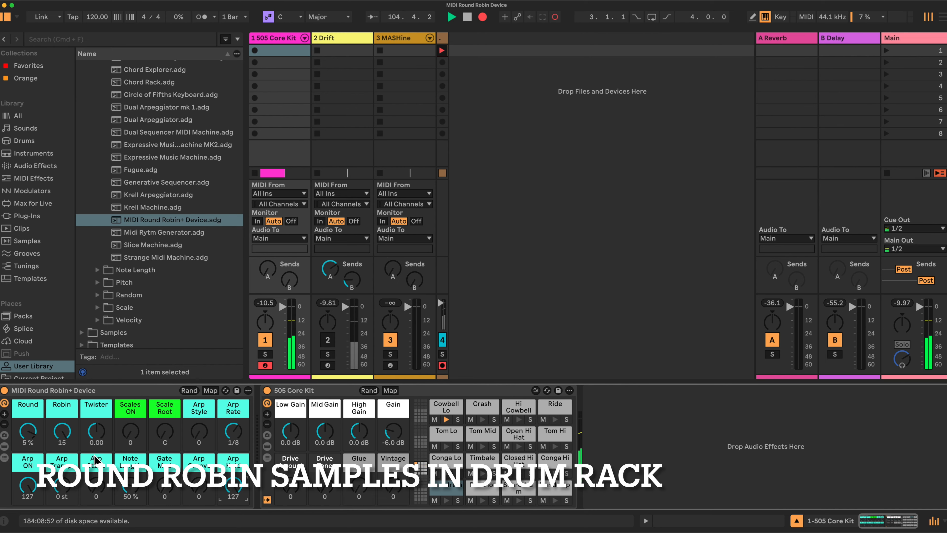
# - On the 505 Core Kit's round robin rack, set Twister to -0.31 and readjust the Round and Robin macros
pyautogui.moveTo(96, 429); pyautogui.dragTo(96, 459)
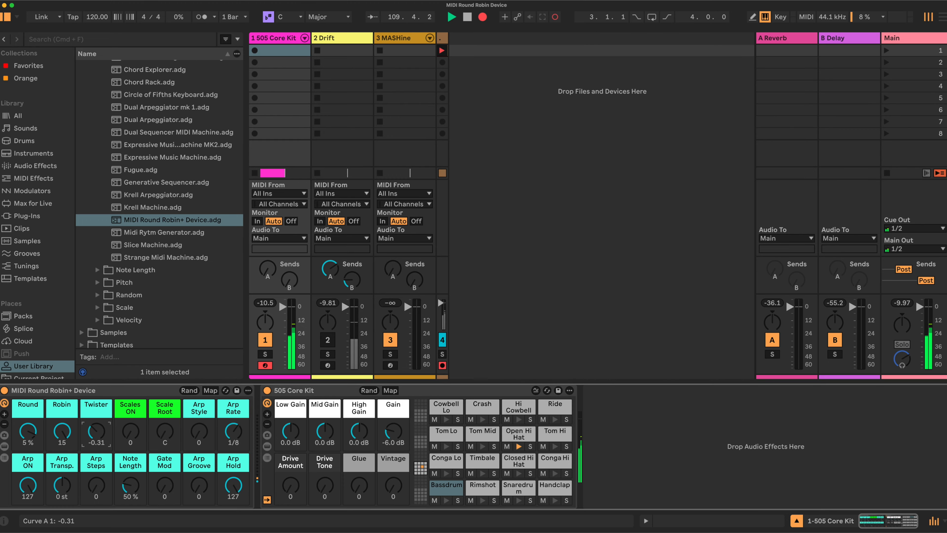
pyautogui.moveTo(29, 428); pyautogui.dragTo(62, 457)
pyautogui.click(62, 431)
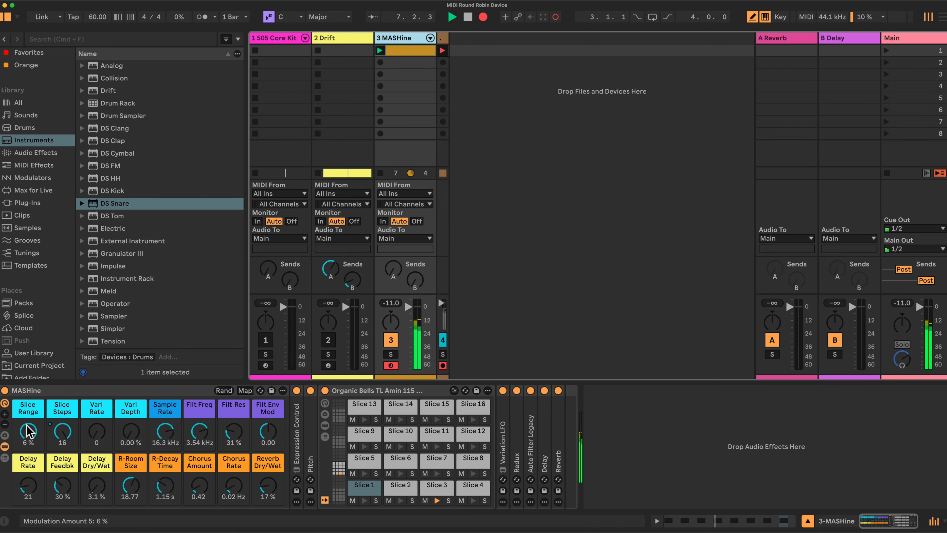
# - Set the MASHine rack's Slice Range to 4%, Slice Steps to 11, Vari Rate to 58 and Vari Depth to 44.9%
pyautogui.moveTo(28, 432); pyautogui.dragTo(27, 434)
pyautogui.click(62, 432)
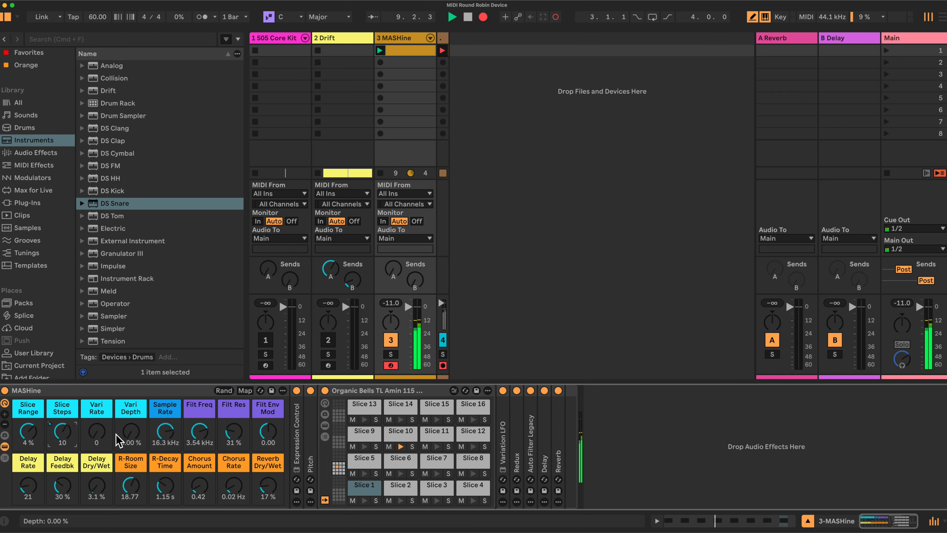
pyautogui.moveTo(97, 431); pyautogui.dragTo(131, 421)
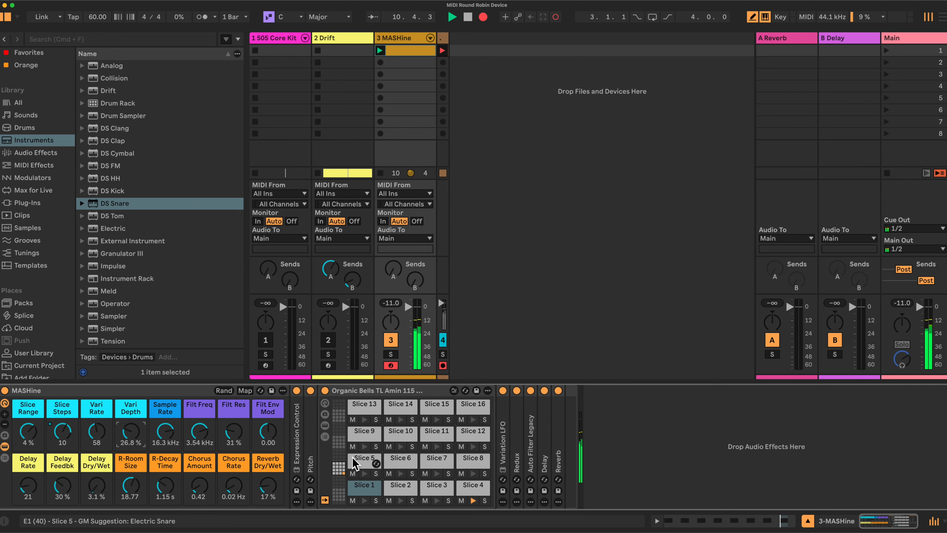
pyautogui.moveTo(57, 432); pyautogui.dragTo(57, 427)
pyautogui.moveTo(138, 434); pyautogui.dragTo(138, 423)
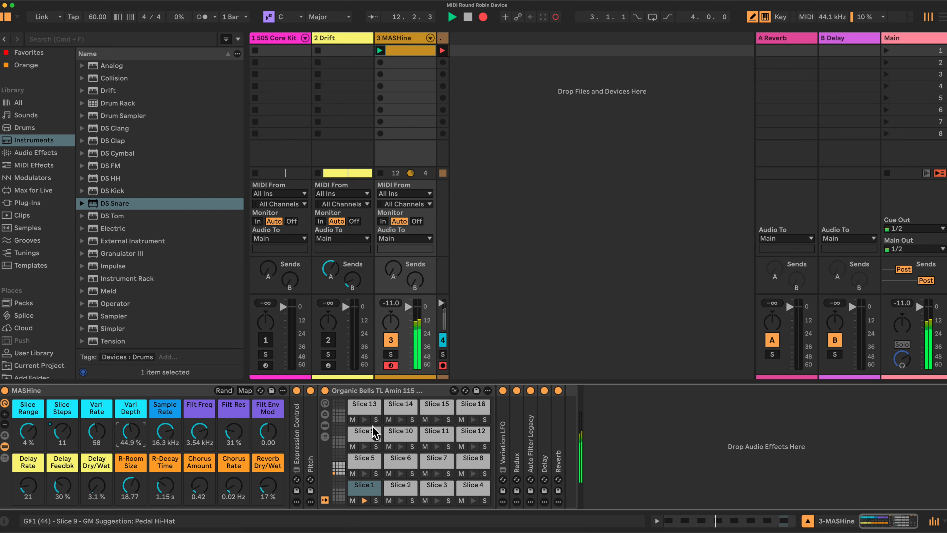
pyautogui.moveTo(27, 431); pyautogui.dragTo(26, 426)
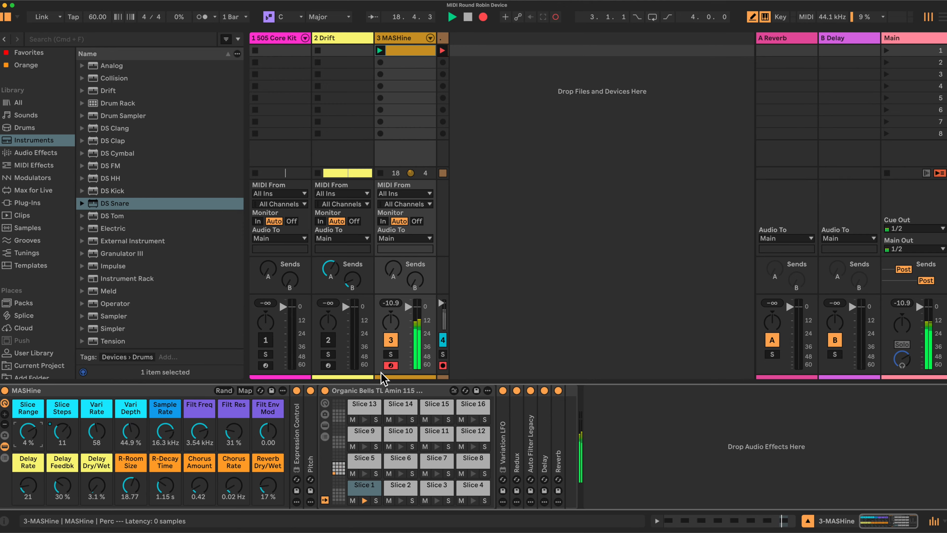
# - Mute the MASHine track, activate and arm the 505 Core Kit track, and select its MIDI Round Robin+ Device
pyautogui.click(391, 340)
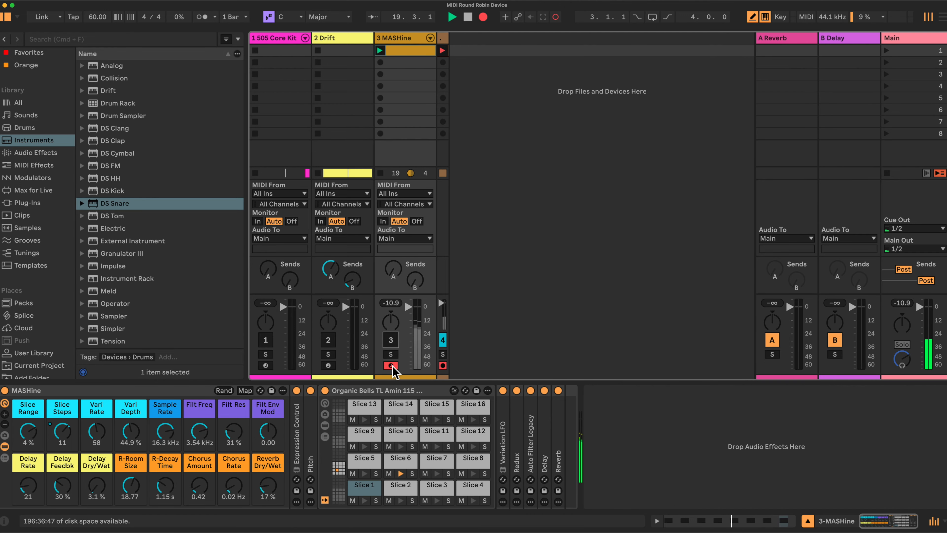
pyautogui.click(267, 340)
pyautogui.click(268, 363)
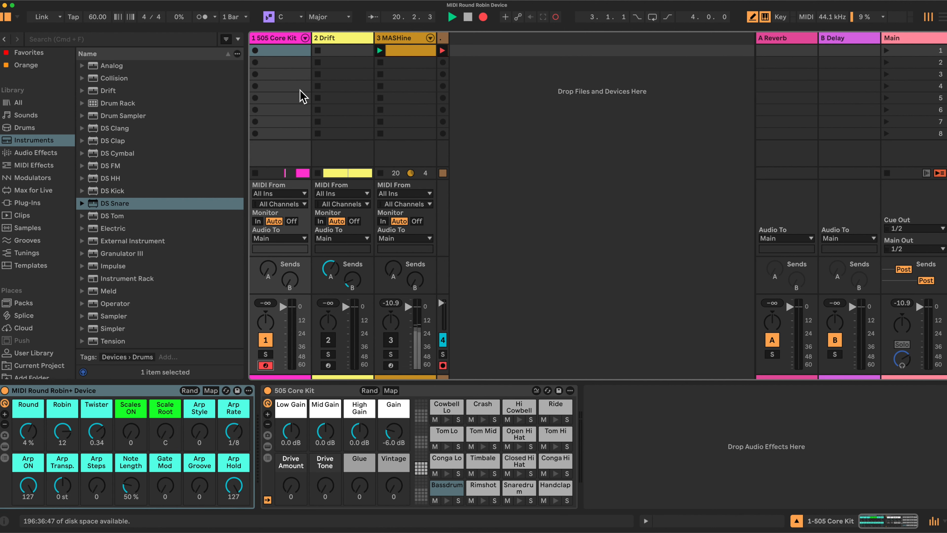
pyautogui.click(277, 38)
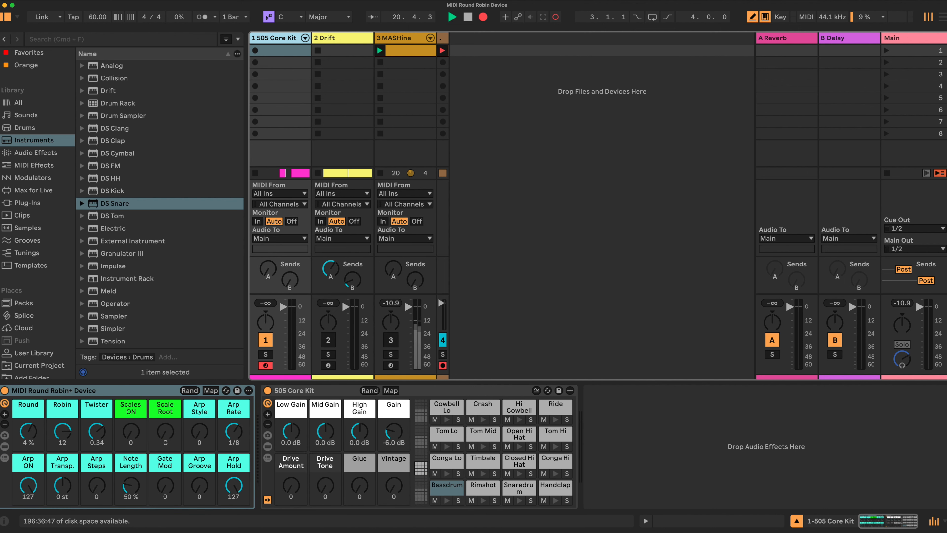
pyautogui.click(129, 396)
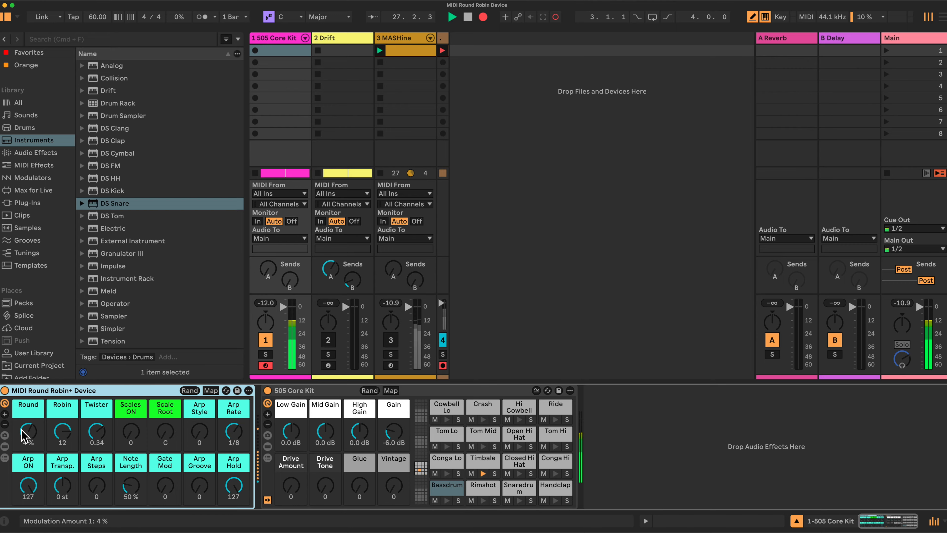
# - Vary the 505 Core Kit's round robin pattern, ending with Round at 3%, Robin at 9 and Twister at 0.54
pyautogui.moveTo(30, 434); pyautogui.dragTo(64, 428)
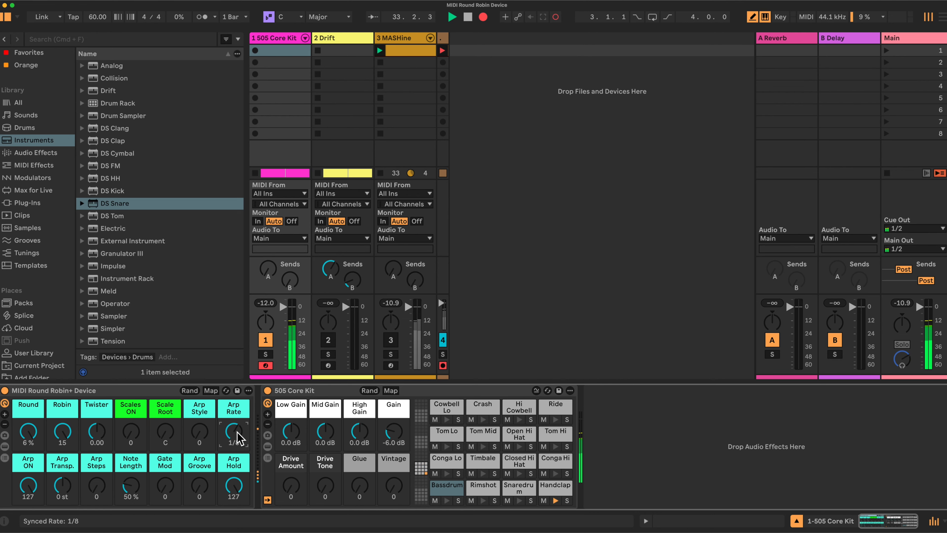
pyautogui.moveTo(242, 487); pyautogui.dragTo(242, 515)
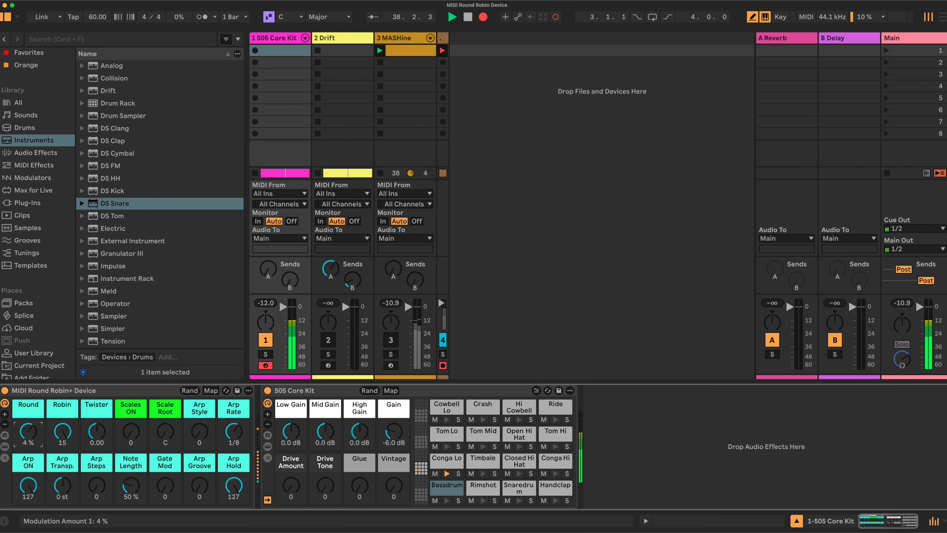
pyautogui.moveTo(64, 431); pyautogui.dragTo(65, 433)
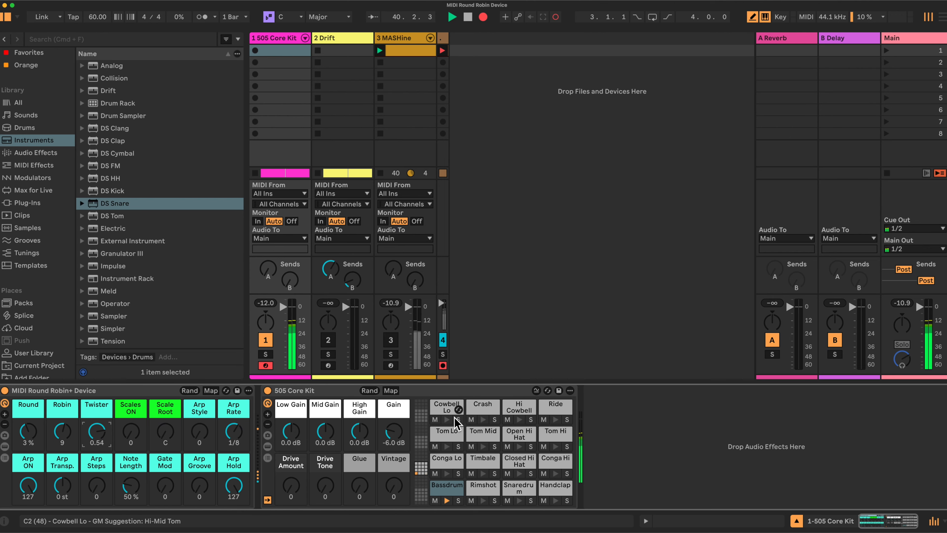
# - Try negative Twister values of -0.98 and -0.65, settle on -0.40, and raise Round to 6%
pyautogui.moveTo(100, 434); pyautogui.dragTo(100, 446)
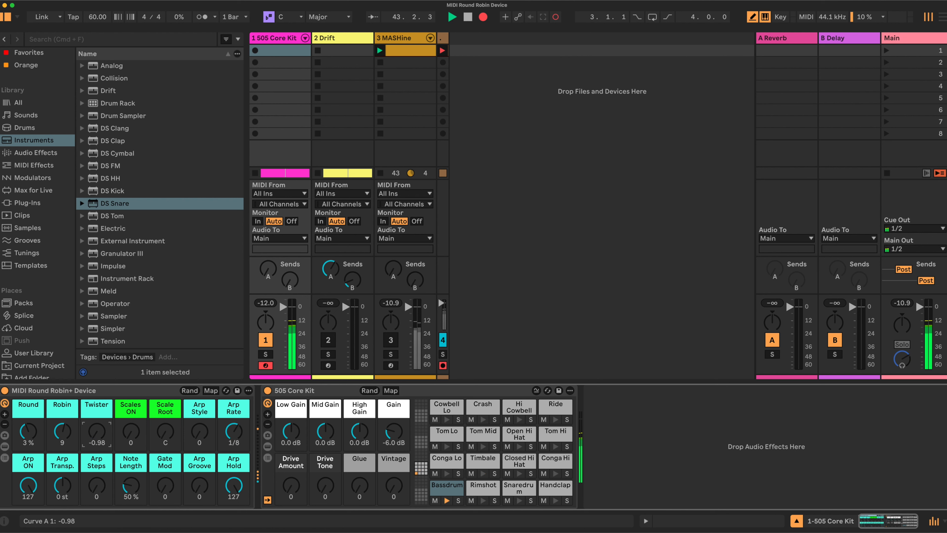
pyautogui.moveTo(98, 432); pyautogui.dragTo(97, 431)
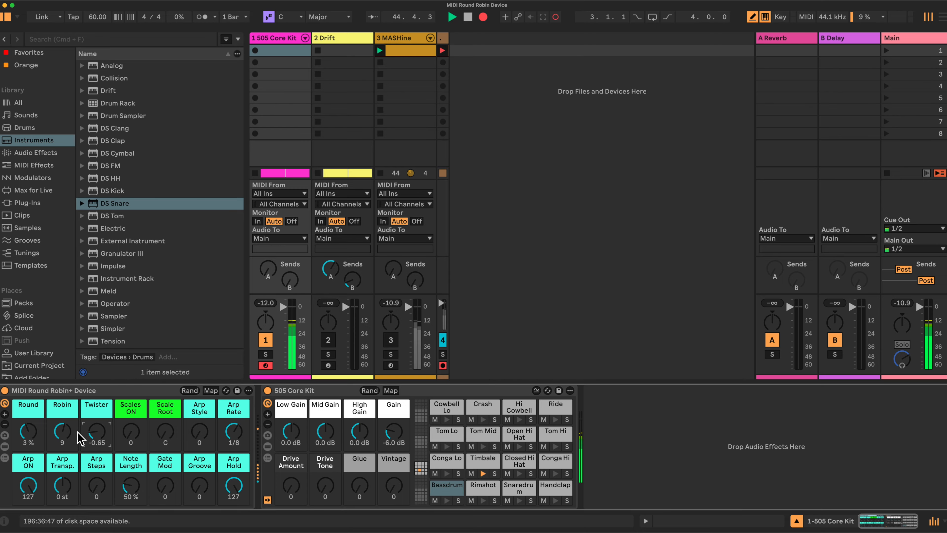
pyautogui.moveTo(97, 430); pyautogui.dragTo(96, 430)
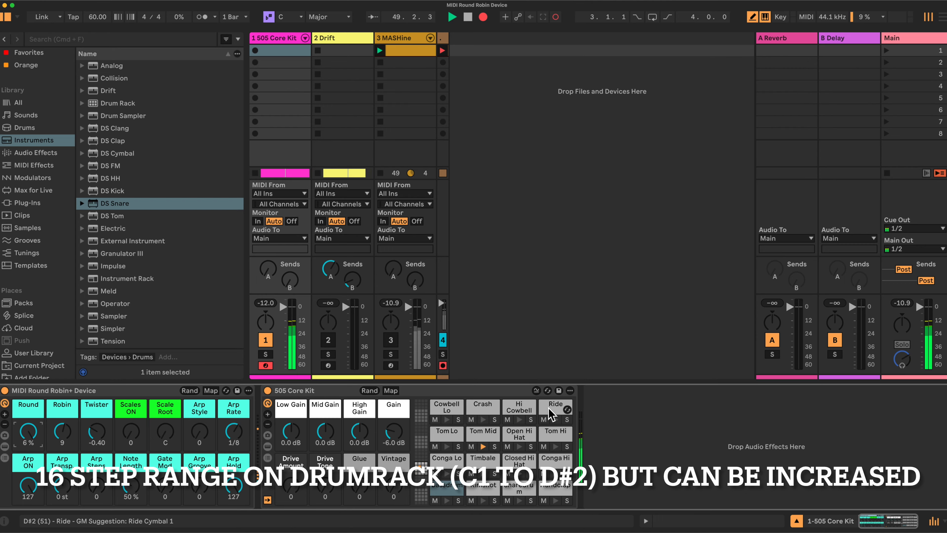
# - Try Robin at 15 with Twister reset to 0.00, and settle on Robin at 4 with Twister at -0.62
pyautogui.moveTo(62, 431); pyautogui.dragTo(62, 424)
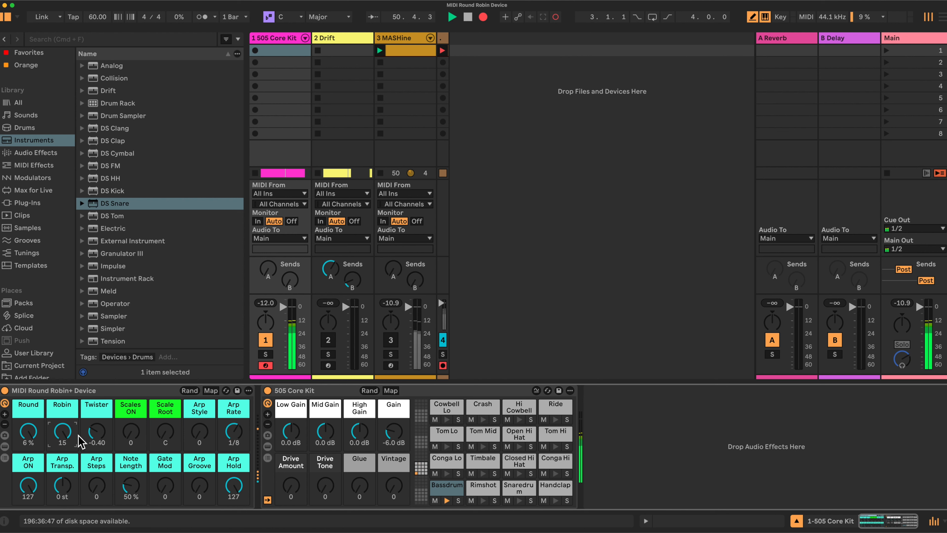
pyautogui.doubleClick(96, 433)
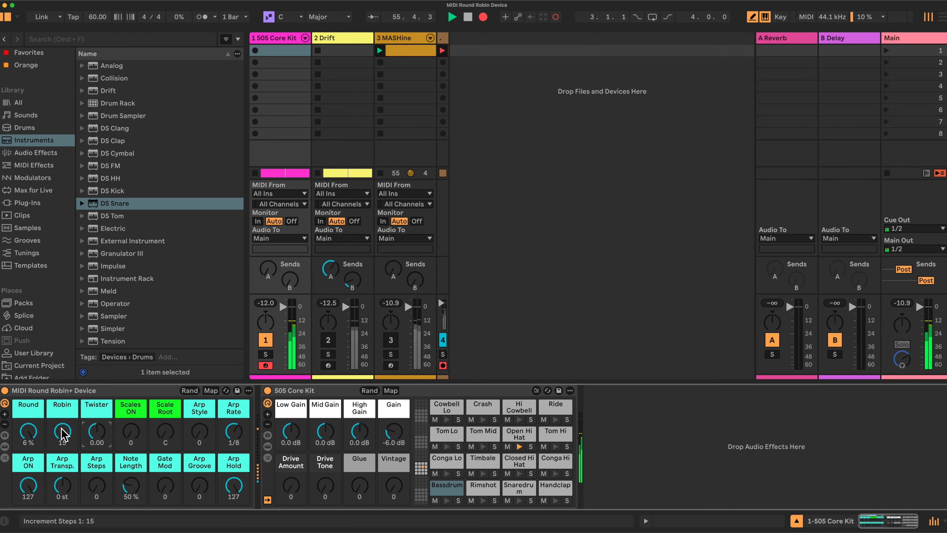
pyautogui.moveTo(67, 433); pyautogui.dragTo(66, 455)
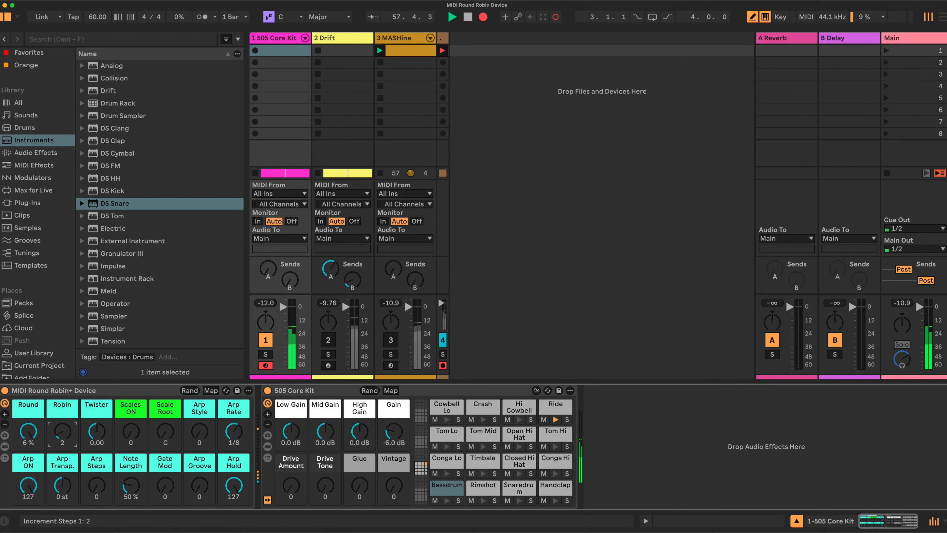
pyautogui.moveTo(67, 455); pyautogui.dragTo(66, 454)
pyautogui.moveTo(86, 432); pyautogui.dragTo(86, 454)
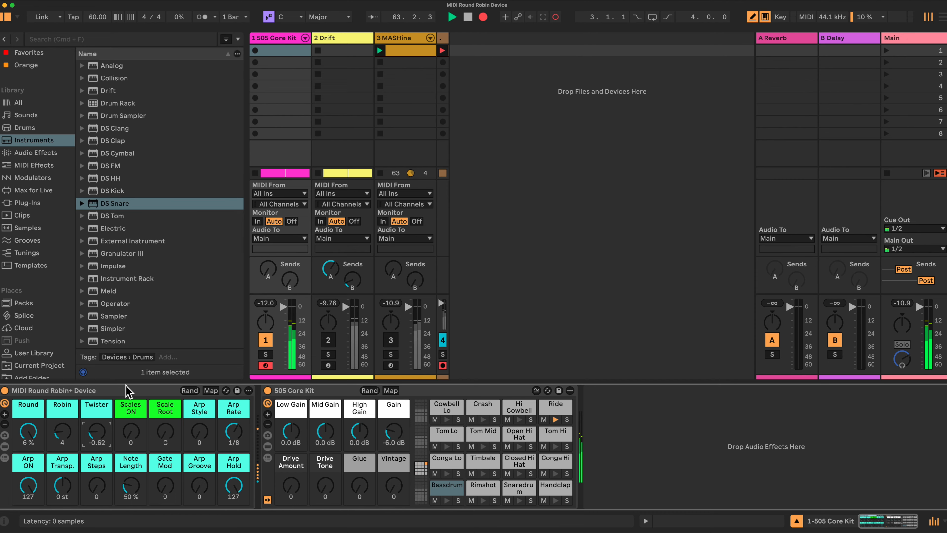
# - Mute and disarm the 505 Core Kit track, activate and arm the Drift track, and show Drift's devices
pyautogui.click(265, 365)
pyautogui.click(328, 365)
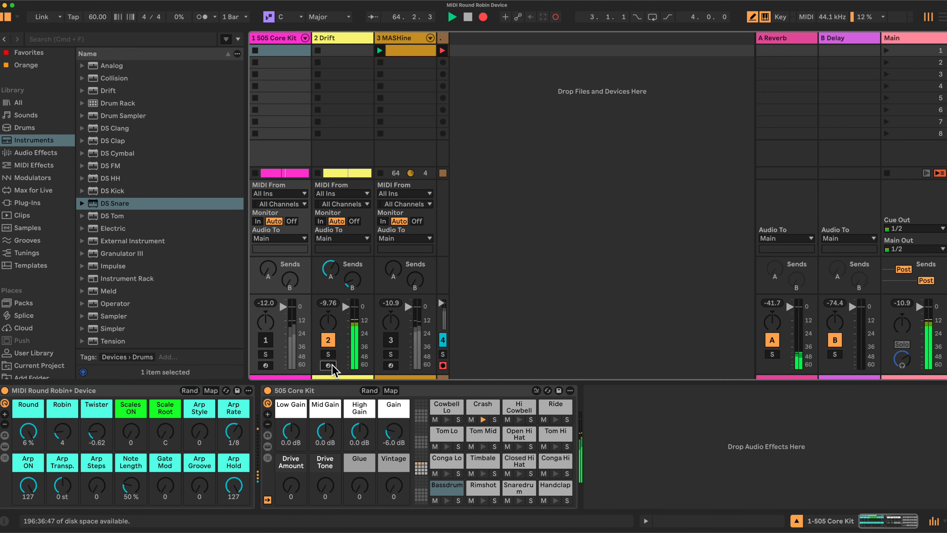
pyautogui.click(323, 38)
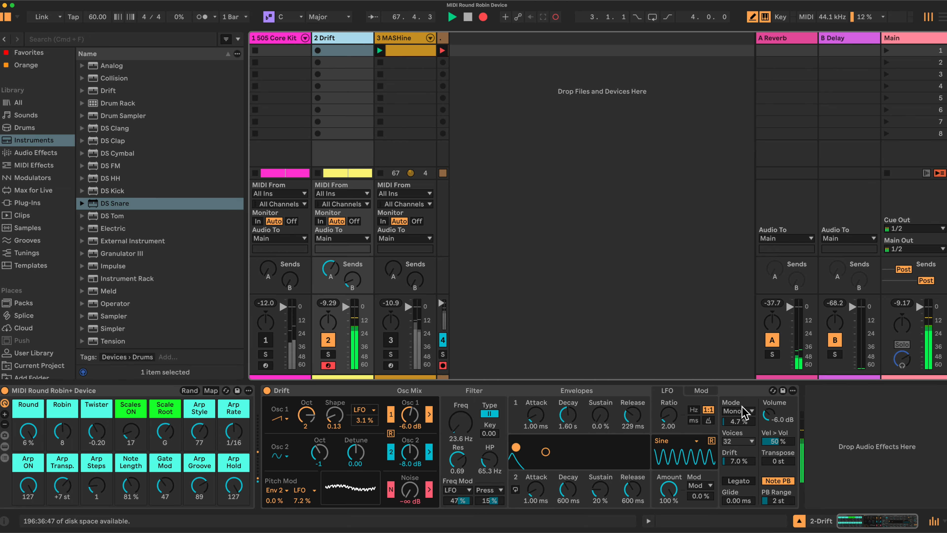
# - On the Drift track's rack, set Round to 2%, Robin to 11 and Arp Style to 53
pyautogui.moveTo(29, 427); pyautogui.dragTo(55, 430)
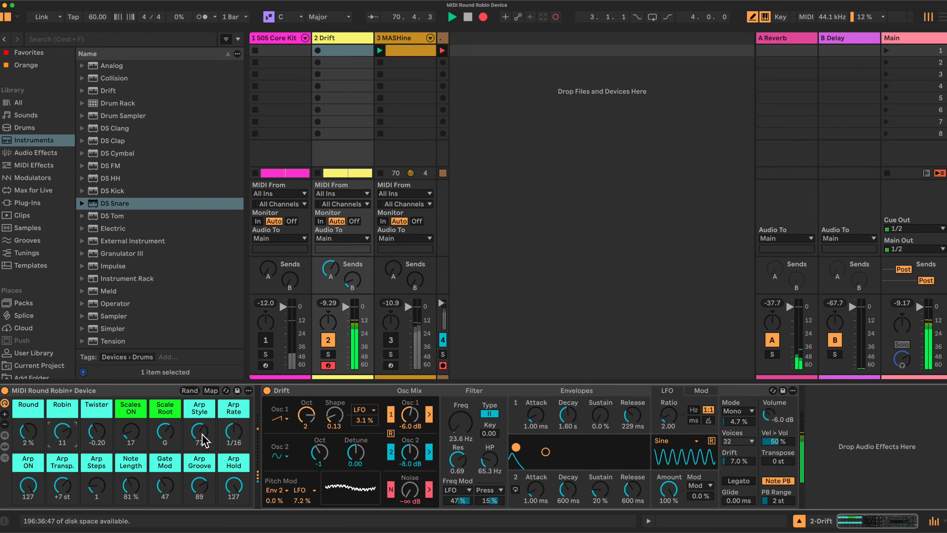
pyautogui.moveTo(217, 428)
pyautogui.mouseDown()
pyautogui.moveTo(234, 432)
pyautogui.moveTo(203, 440)
pyautogui.mouseUp()
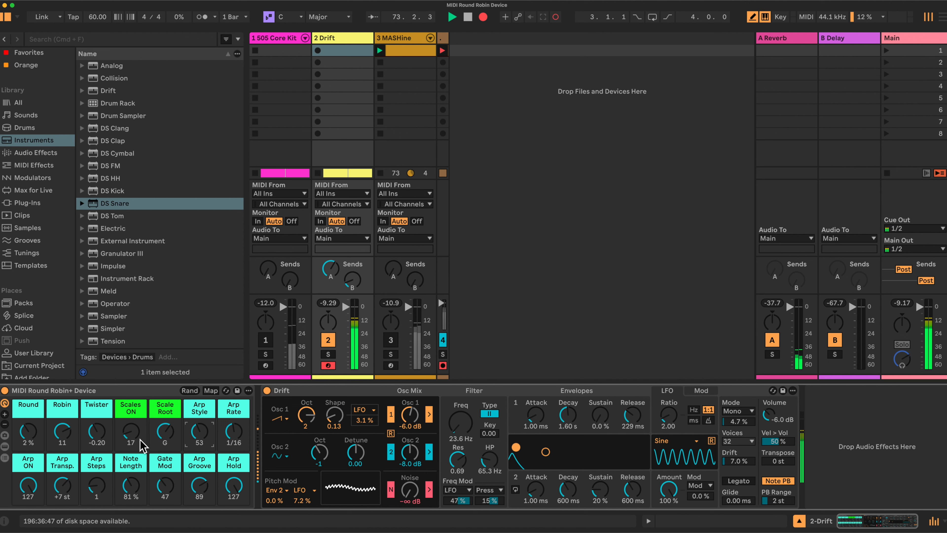
# - Reveal the devices inside the rack and set the Scales macro to 77 (Super Locrian) with Scale Root F
pyautogui.click(4, 446)
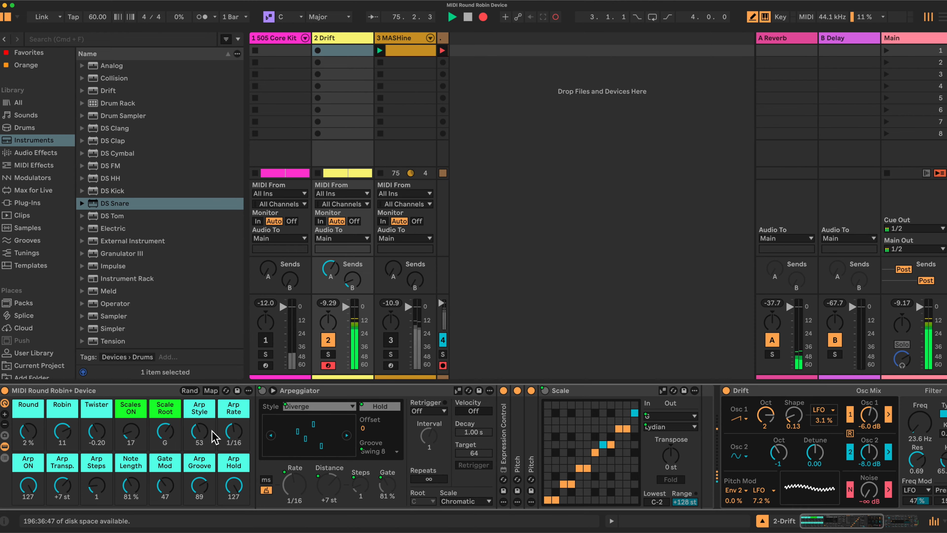
pyautogui.moveTo(131, 433)
pyautogui.mouseDown()
pyautogui.moveTo(165, 435)
pyautogui.moveTo(131, 427)
pyautogui.moveTo(131, 414)
pyautogui.moveTo(132, 441)
pyautogui.mouseUp()
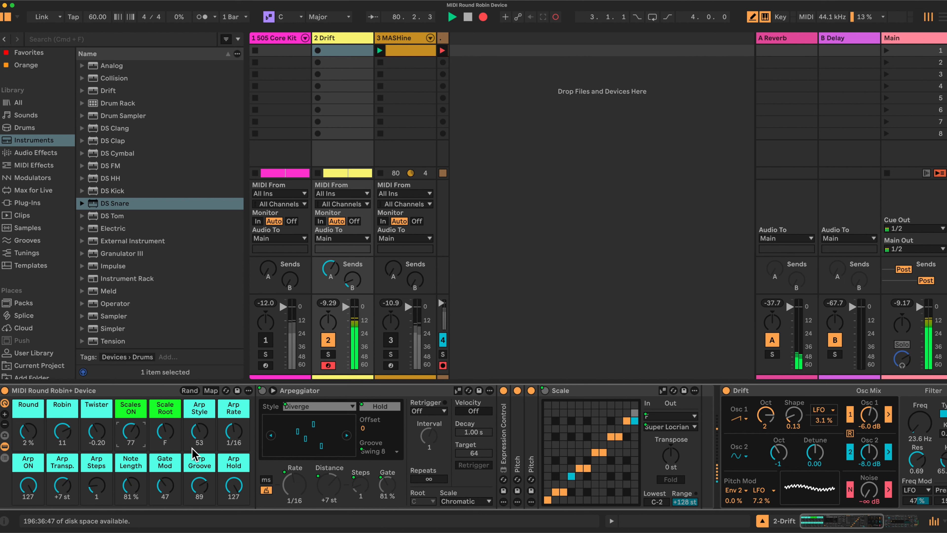
# - Set the Drift rack's Robin to 7, Round to 5% and Twister to -0.06
pyautogui.click(63, 432)
pyautogui.moveTo(63, 432); pyautogui.dragTo(63, 447)
pyautogui.click(28, 432)
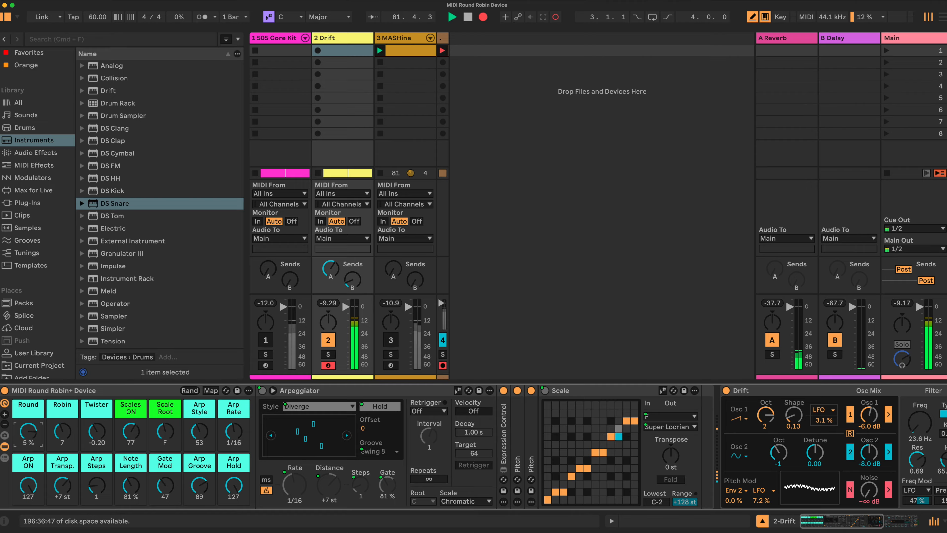
pyautogui.moveTo(29, 435); pyautogui.dragTo(29, 429)
pyautogui.moveTo(98, 439); pyautogui.dragTo(99, 433)
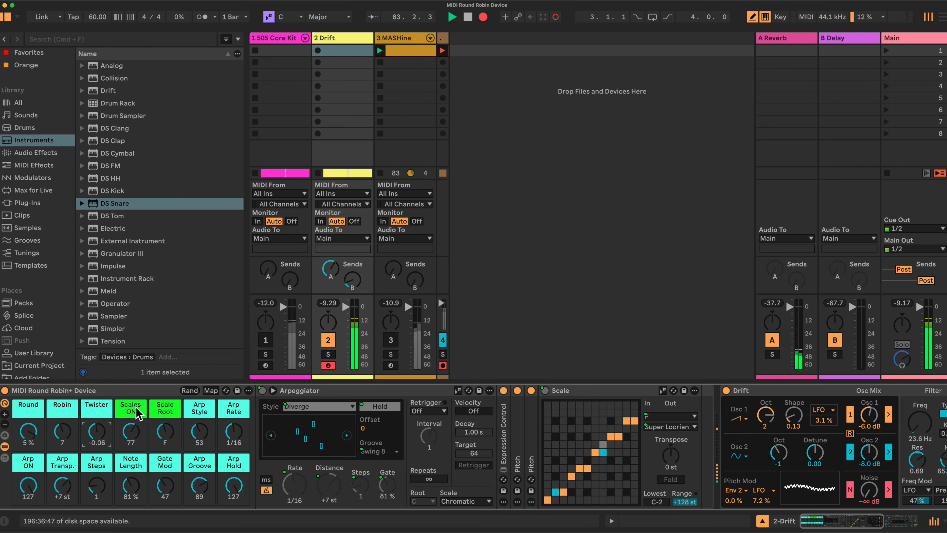
# - Select the MIDI Round Robin+ Device and raise its Arp Transp. macro to +12 st
pyautogui.click(130, 392)
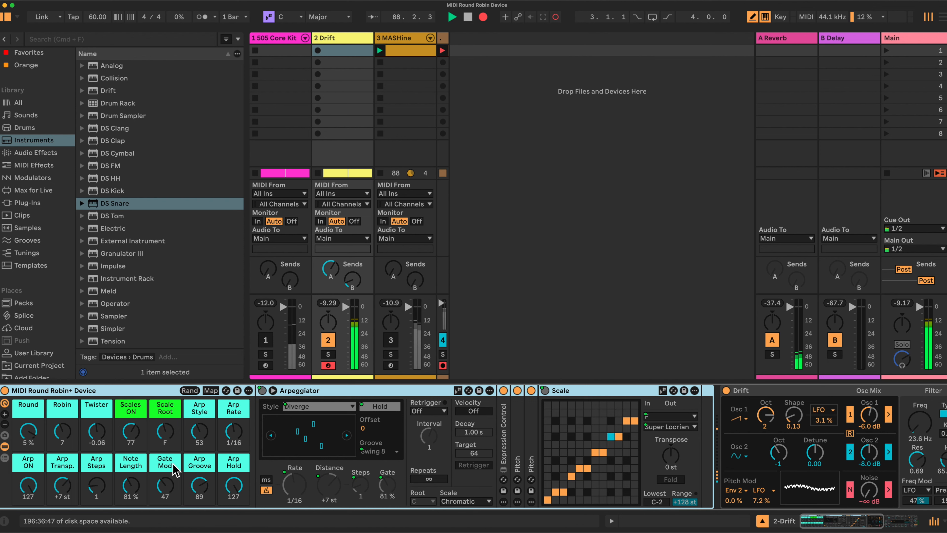
pyautogui.click(67, 482)
pyautogui.press('Up')
pyautogui.press('Up')
pyautogui.press('Up')
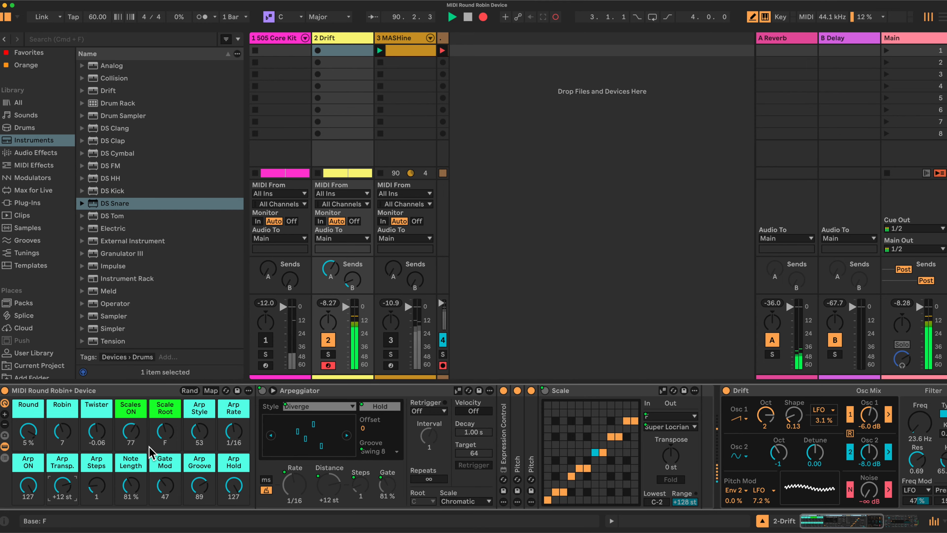
# - On the Drift track's rack, set Arp Steps to 2, Round to 4%, Robin to 13 and Twister to 0.51
pyautogui.moveTo(96, 484); pyautogui.dragTo(96, 480)
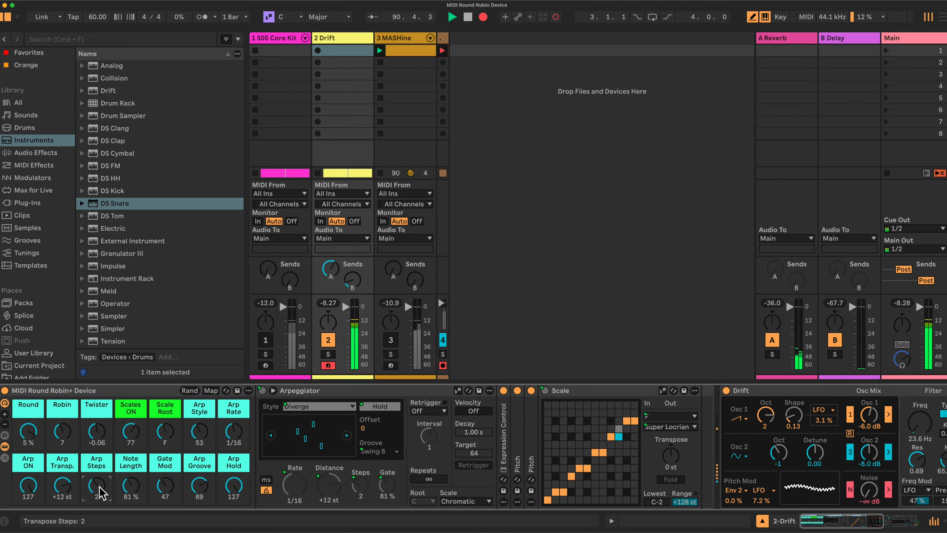
pyautogui.moveTo(35, 430); pyautogui.dragTo(35, 444)
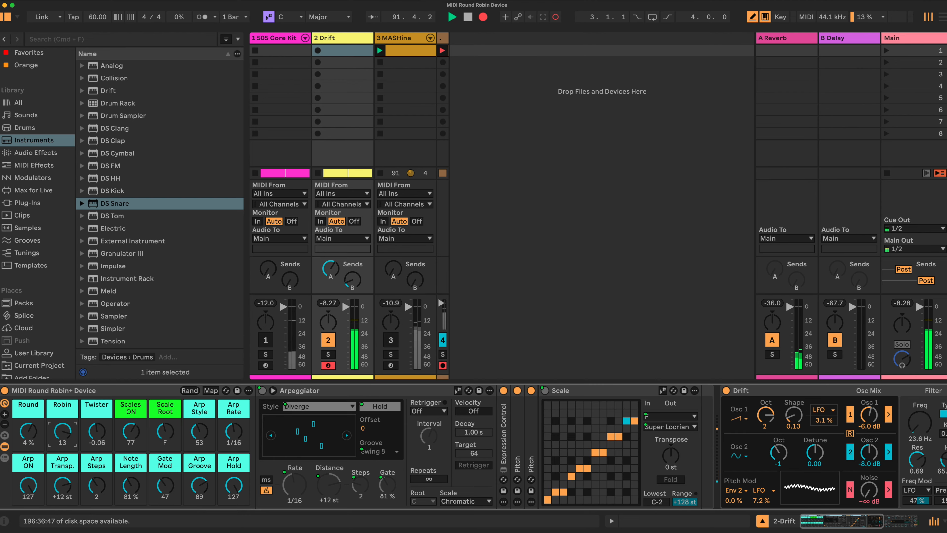
pyautogui.moveTo(101, 447); pyautogui.dragTo(101, 439)
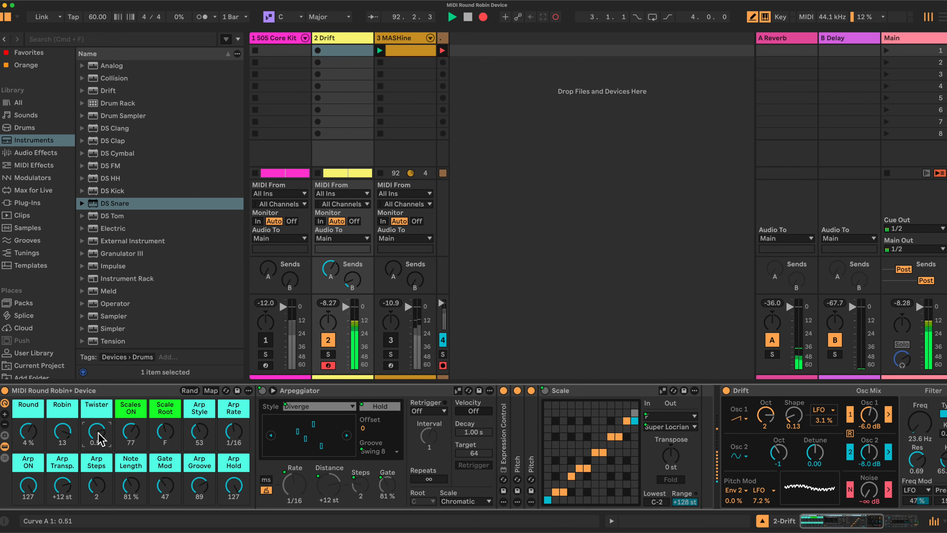
# - Set Gate Mod to 0 and try Note Length at 122% and 1%
pyautogui.moveTo(160, 486); pyautogui.dragTo(159, 519)
pyautogui.moveTo(130, 485); pyautogui.dragTo(131, 471)
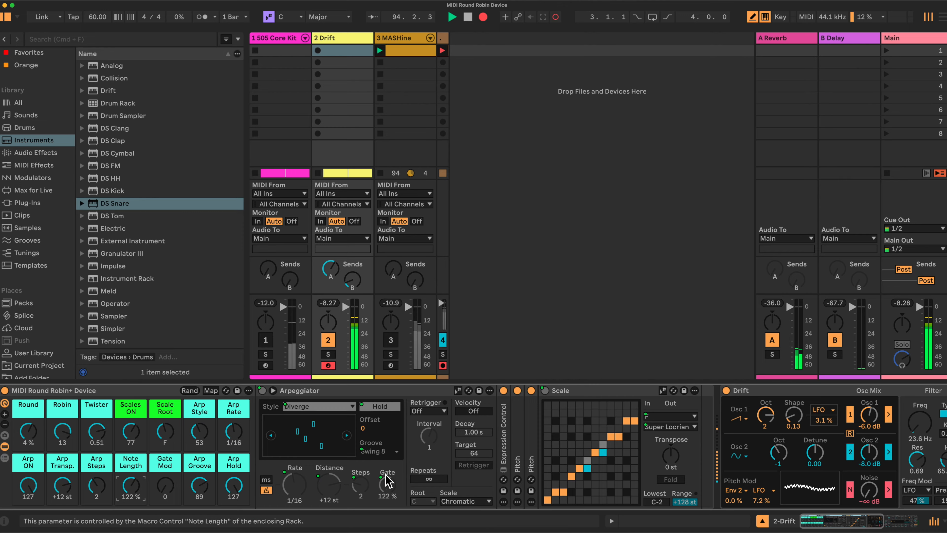
pyautogui.moveTo(132, 482); pyautogui.dragTo(132, 526)
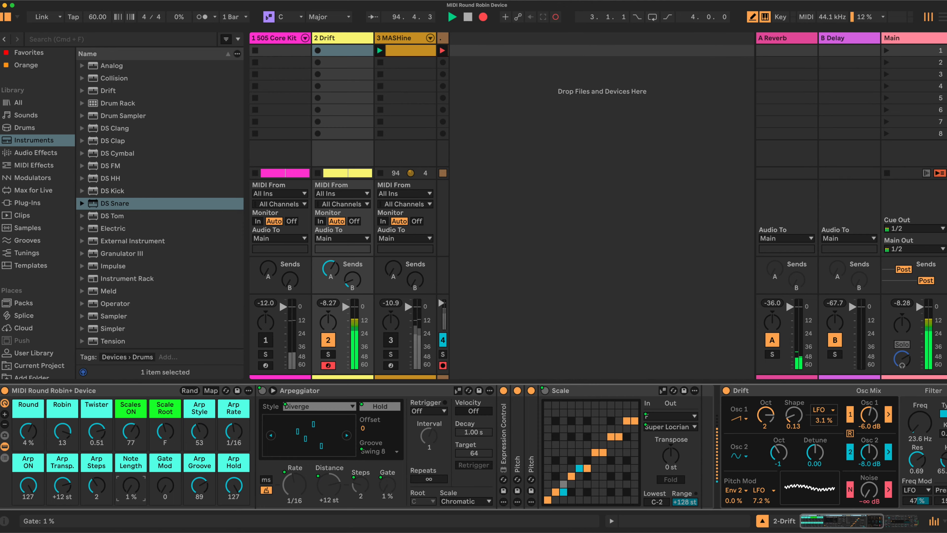
# - Set the rack's Note Length to 42%, Gate Mod to 117 and Arp Groove to 46 (Swing 16)
pyautogui.moveTo(131, 484); pyautogui.dragTo(165, 444)
pyautogui.moveTo(165, 485); pyautogui.dragTo(165, 476)
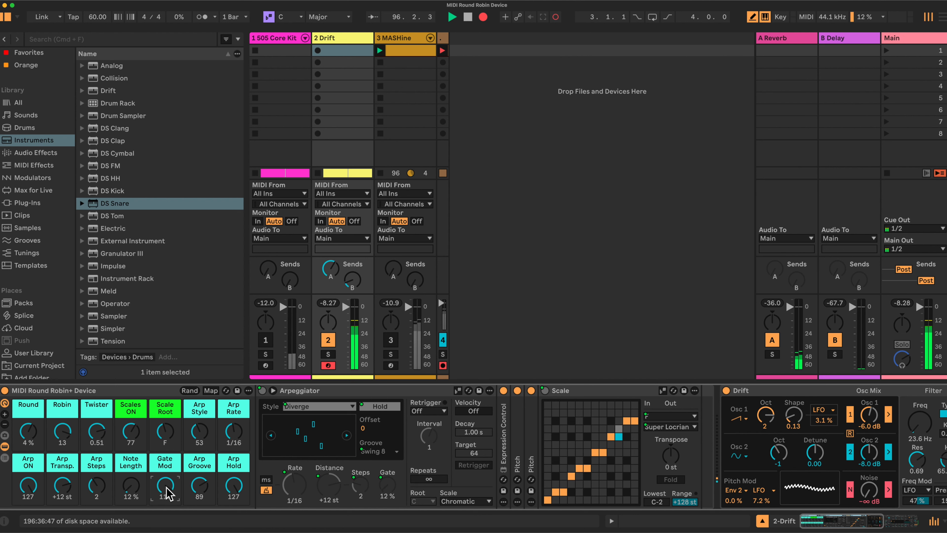
pyautogui.moveTo(134, 490); pyautogui.dragTo(134, 486)
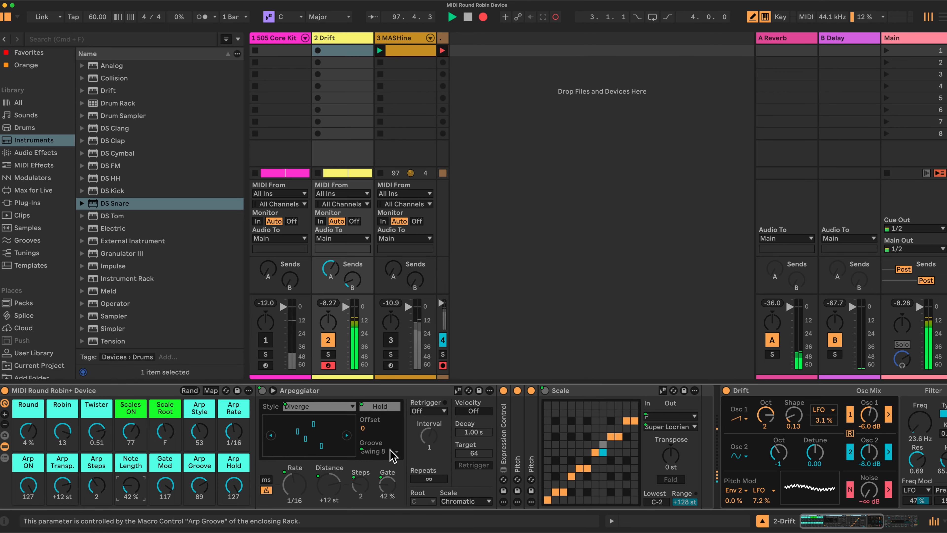
pyautogui.moveTo(194, 487); pyautogui.dragTo(194, 503)
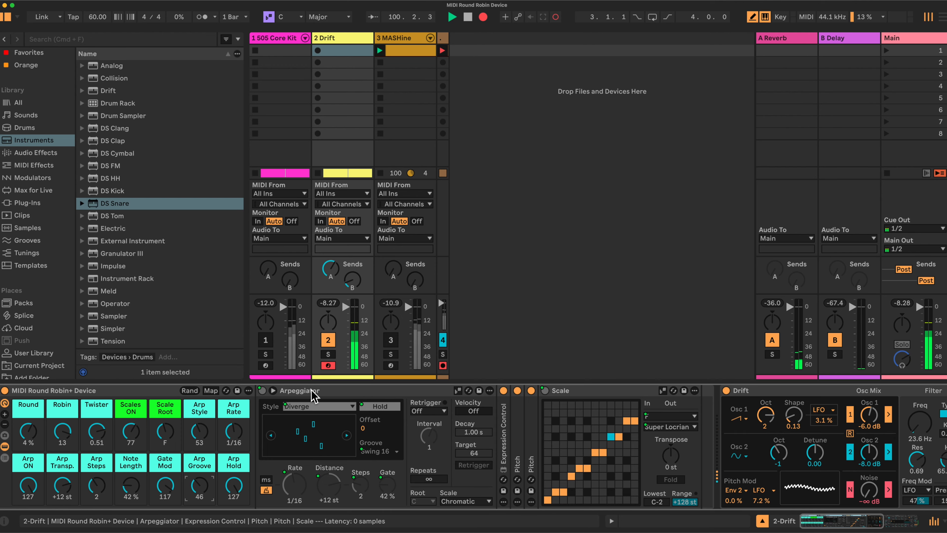
# - Examine the Expression Control and both Pitch devices inside the rack, as well as the rack's macro mappings
pyautogui.doubleClick(506, 445)
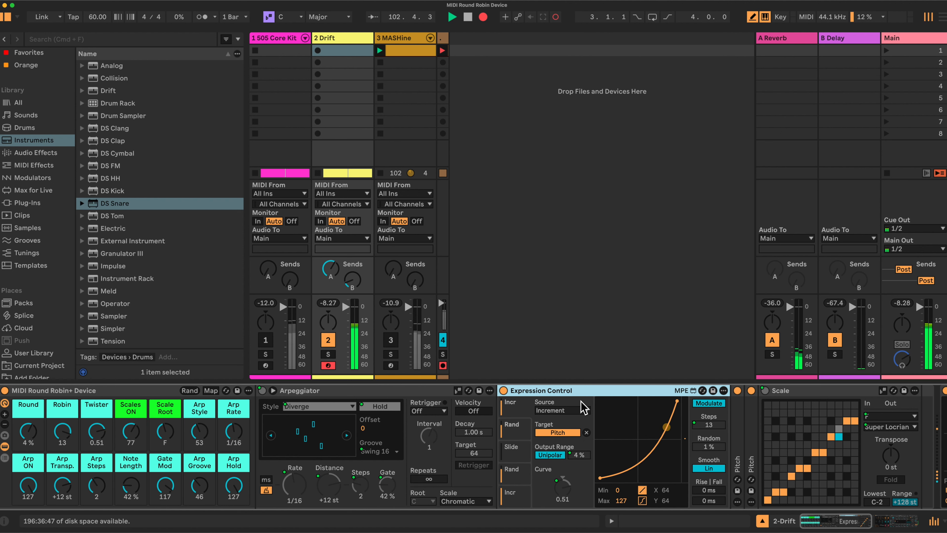
pyautogui.doubleClick(589, 392)
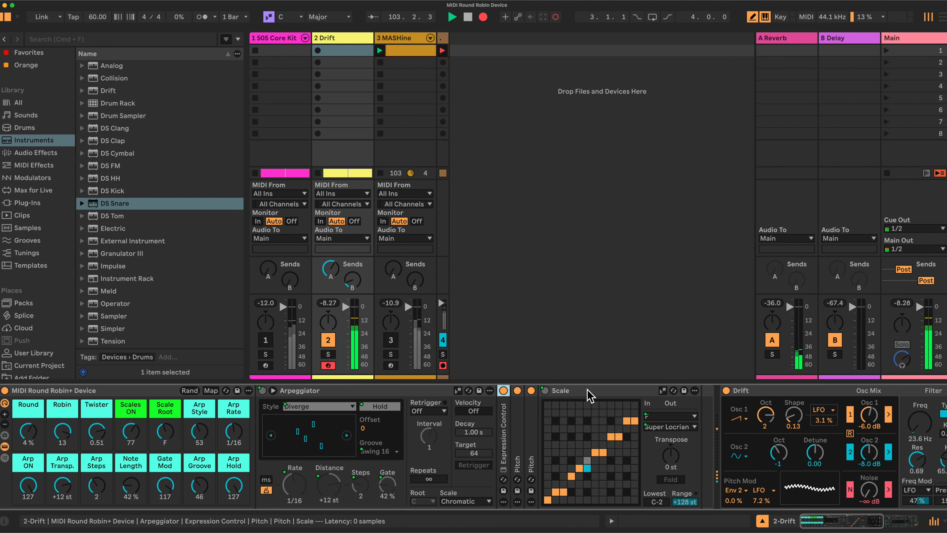
pyautogui.doubleClick(518, 440)
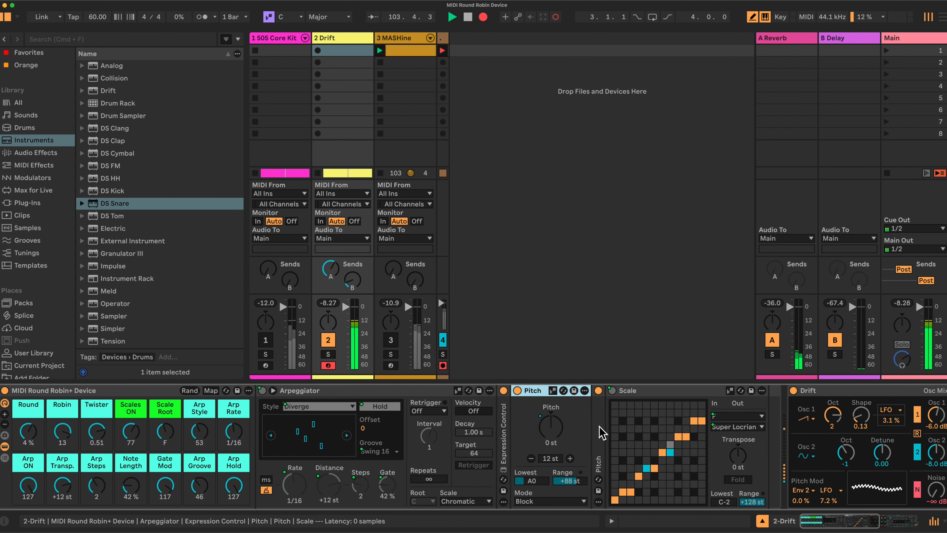
pyautogui.doubleClick(599, 427)
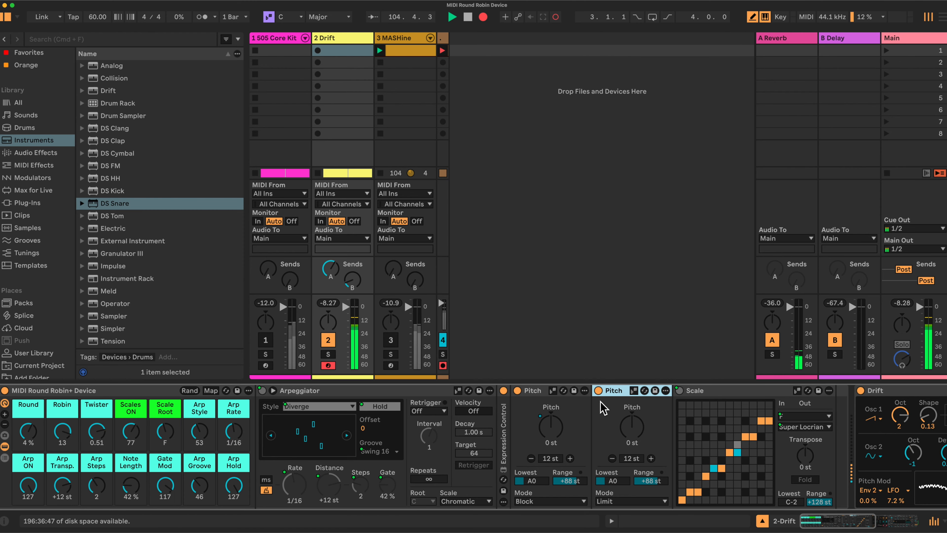
pyautogui.click(211, 391)
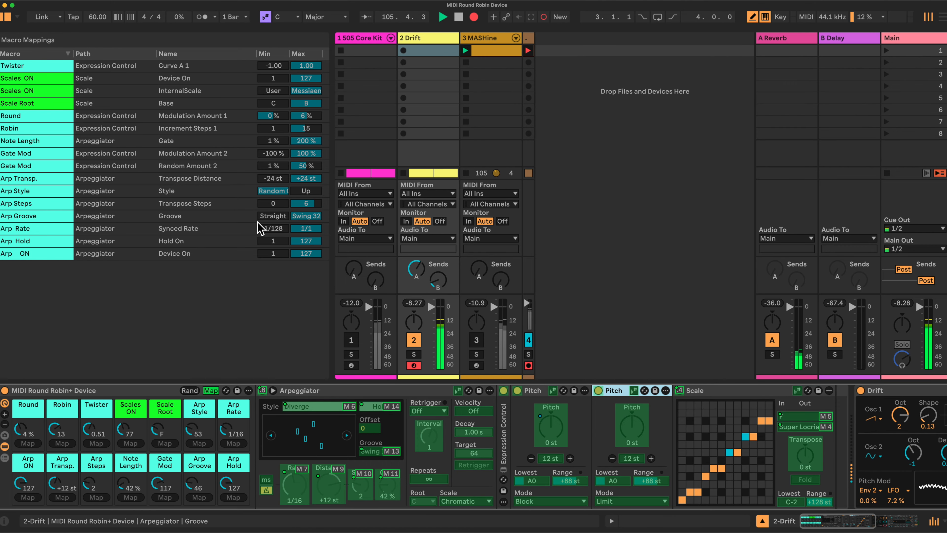
pyautogui.click(211, 390)
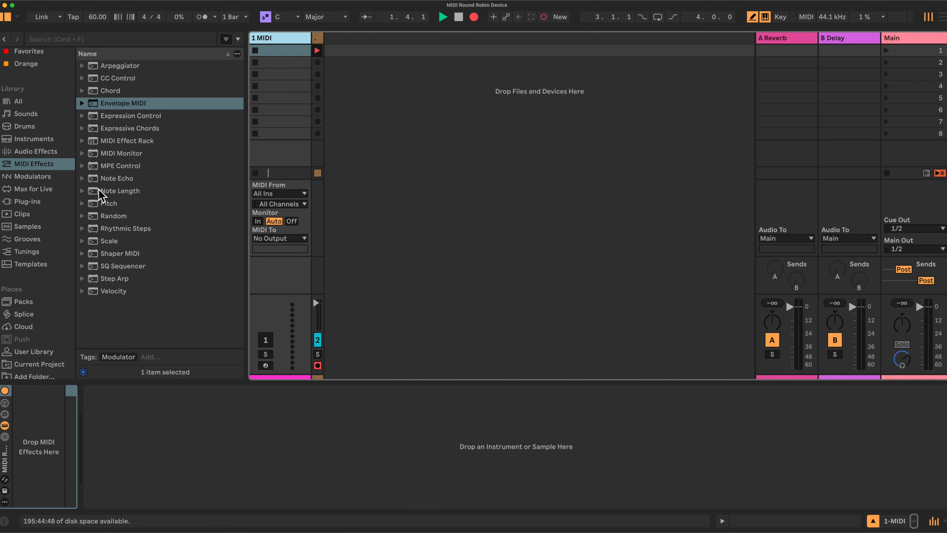
# - Show the empty MIDI Effect Rack's macro controls, display 14 macros and check the Round macro's rename and color options
pyautogui.click(116, 142)
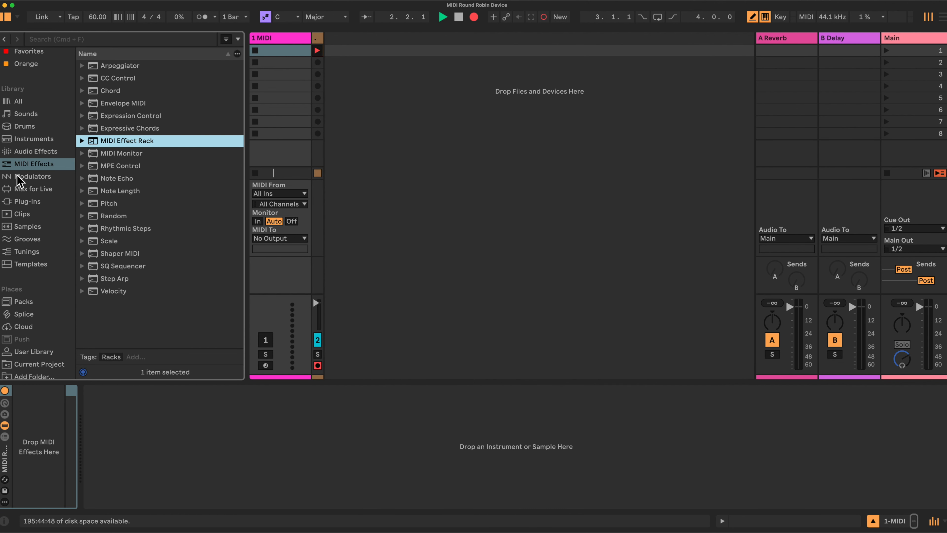
pyautogui.click(27, 166)
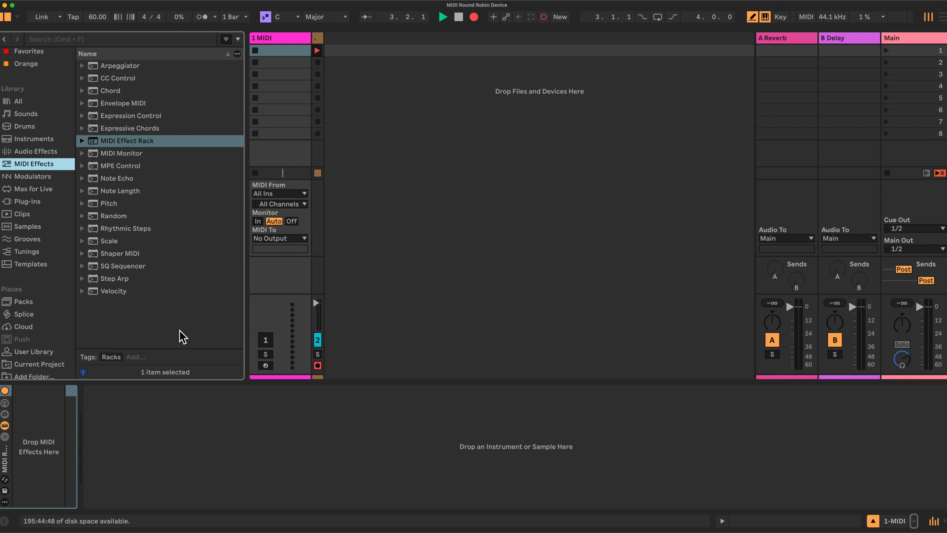
pyautogui.click(6, 407)
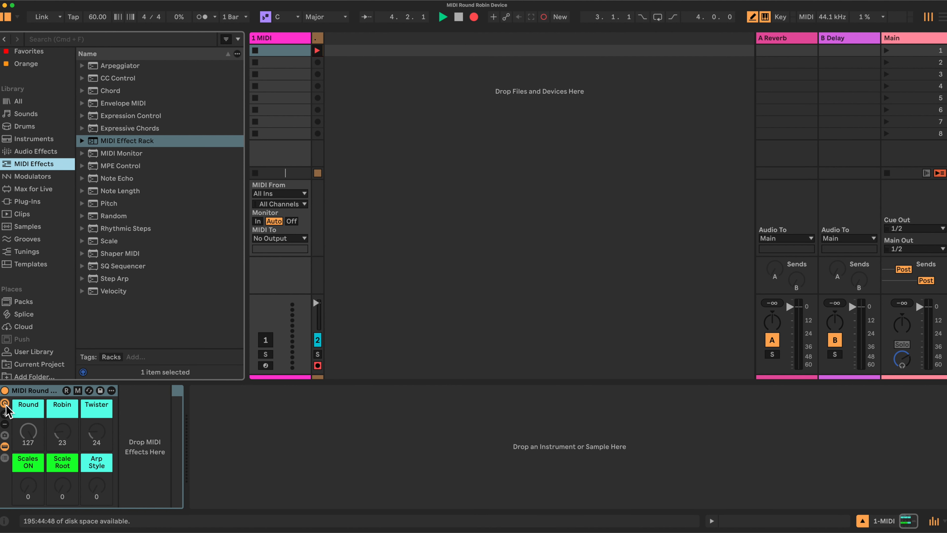
pyautogui.click(6, 417)
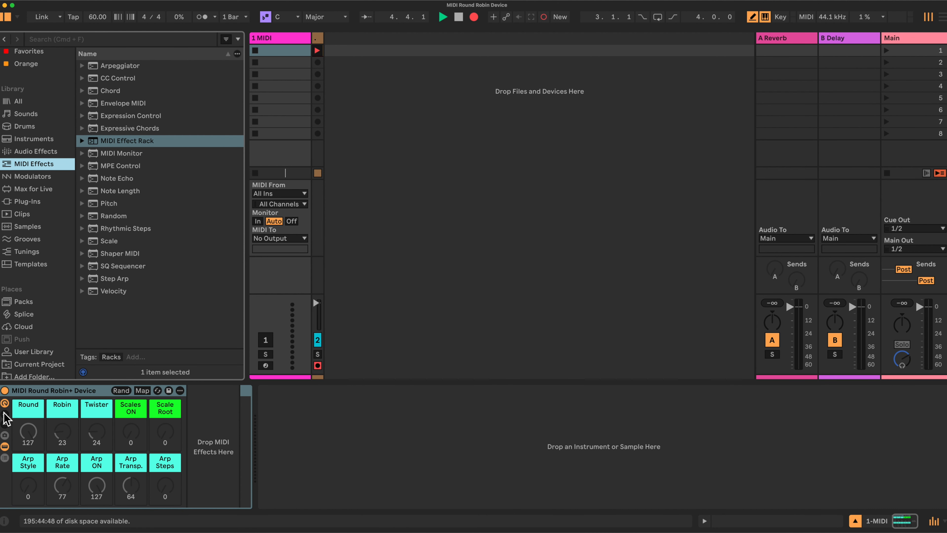
pyautogui.click(4, 424)
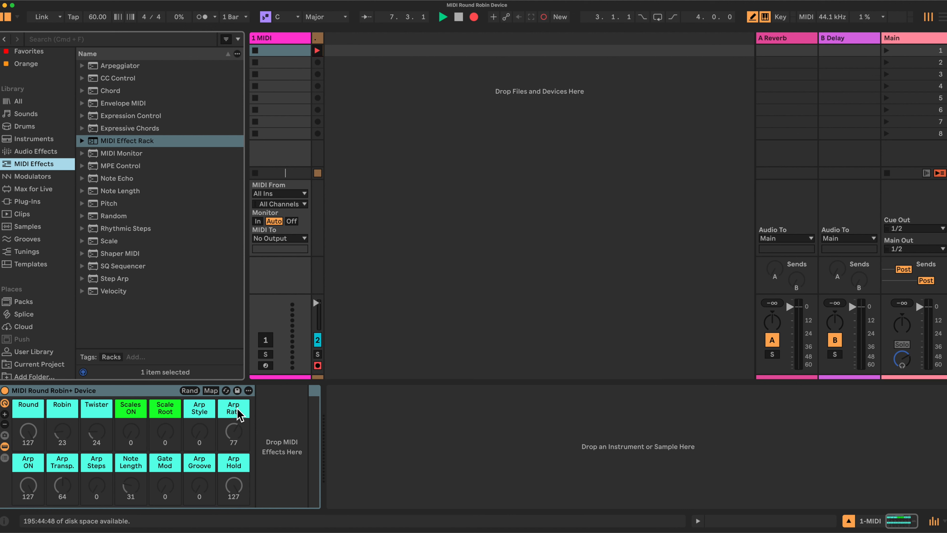
pyautogui.rightClick(36, 416)
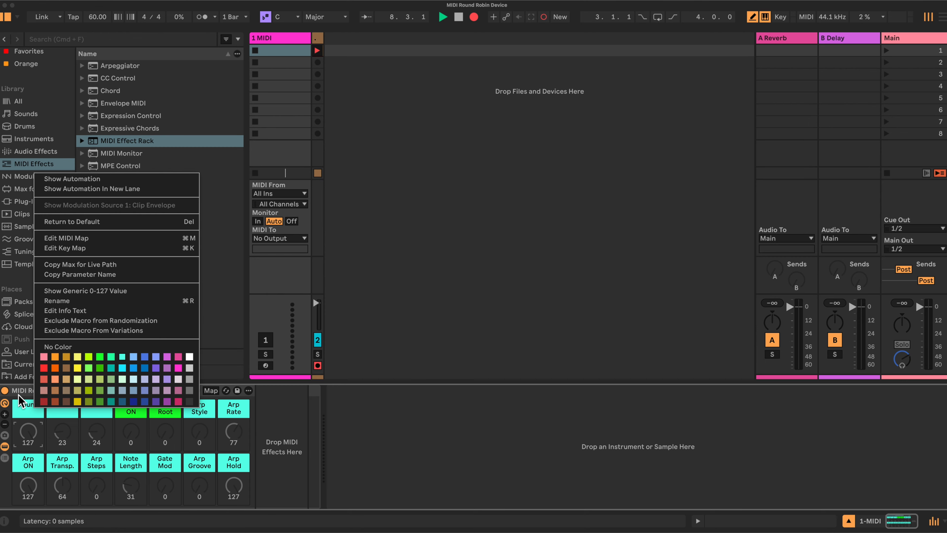
pyautogui.click(22, 393)
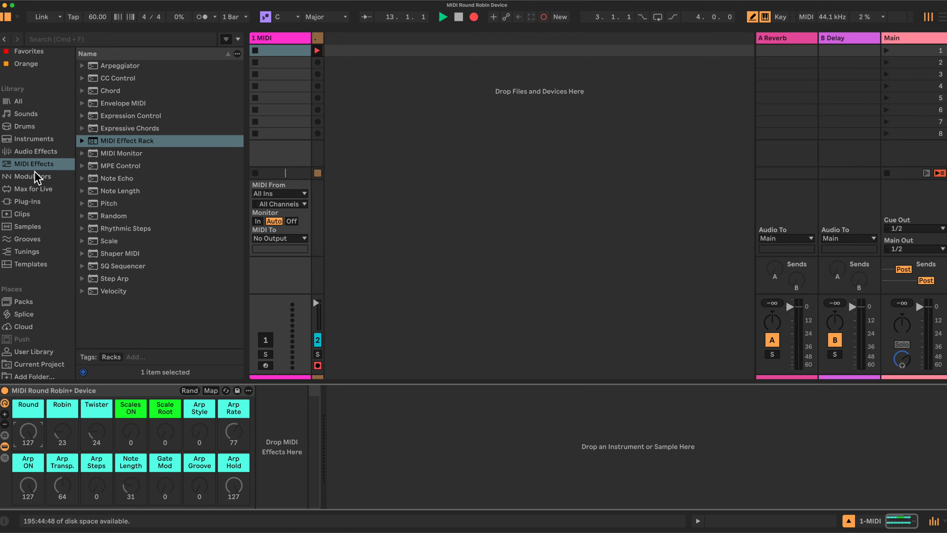
# - Fill the empty rack with an Arpeggiator, an Expression Control, two Pitch devices and a Scale, in that order
pyautogui.moveTo(118, 66); pyautogui.dragTo(272, 442)
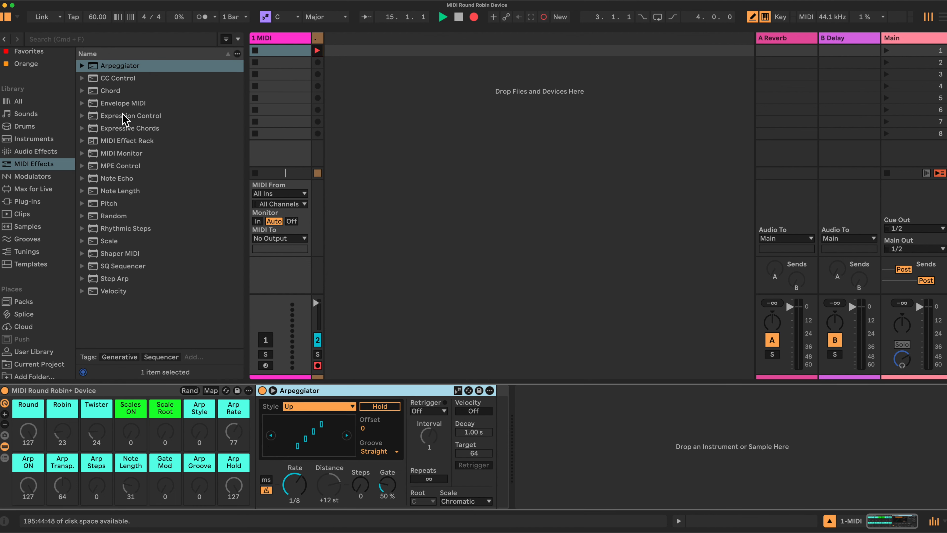
pyautogui.moveTo(118, 120)
pyautogui.mouseDown()
pyautogui.moveTo(395, 285)
pyautogui.moveTo(526, 444)
pyautogui.moveTo(494, 440)
pyautogui.mouseUp()
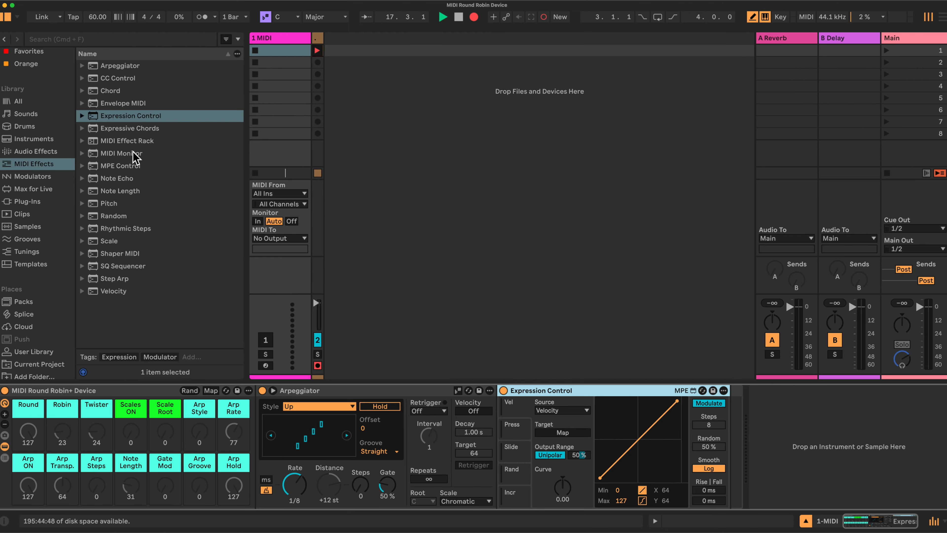
pyautogui.moveTo(108, 207)
pyautogui.mouseDown()
pyautogui.moveTo(184, 226)
pyautogui.moveTo(730, 452)
pyautogui.mouseUp()
pyautogui.moveTo(103, 205); pyautogui.dragTo(813, 455)
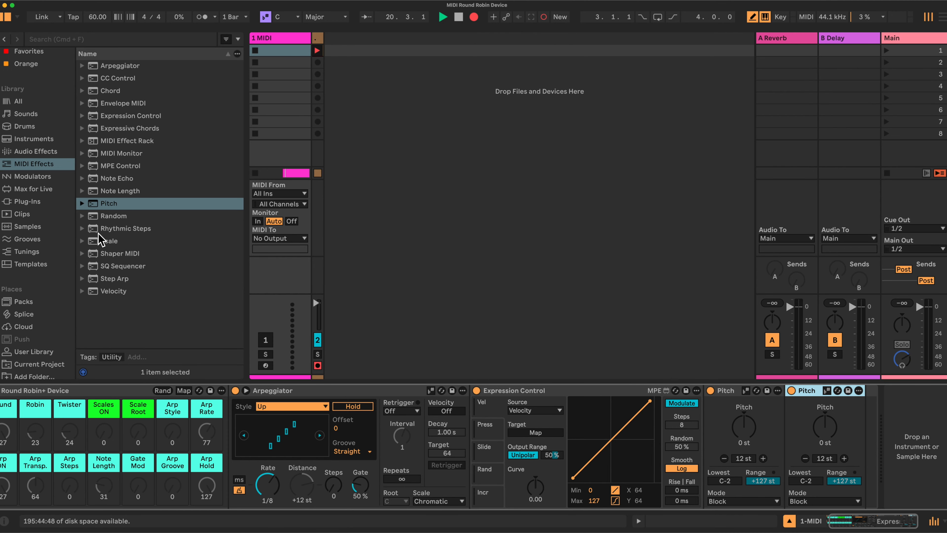
pyautogui.moveTo(105, 246)
pyautogui.mouseDown()
pyautogui.moveTo(393, 290)
pyautogui.moveTo(865, 435)
pyautogui.mouseUp()
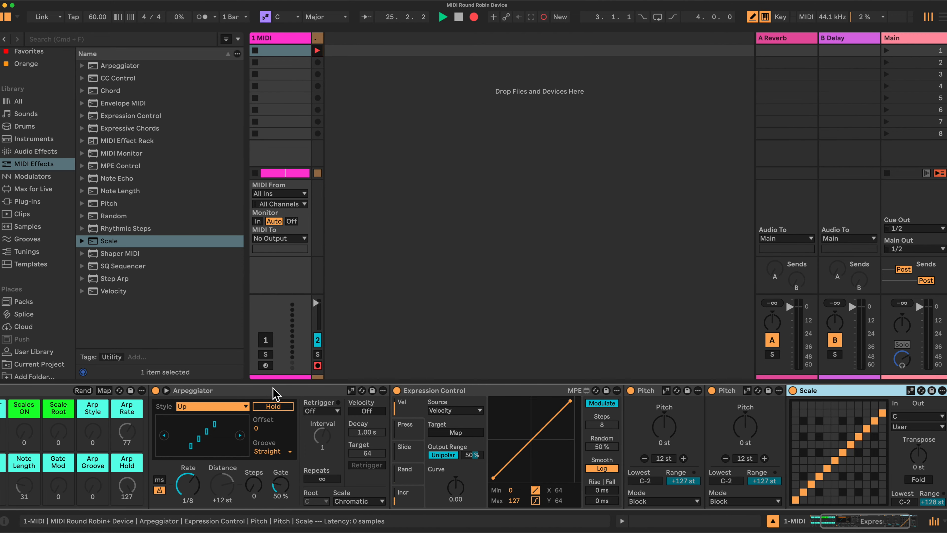
# - In Expression Control's first slot, set the source to Increment, map it to the first Pitch device's Pitch and set Smooth to Lin
pyautogui.hscroll(3, 273, 392)
pyautogui.click(403, 391)
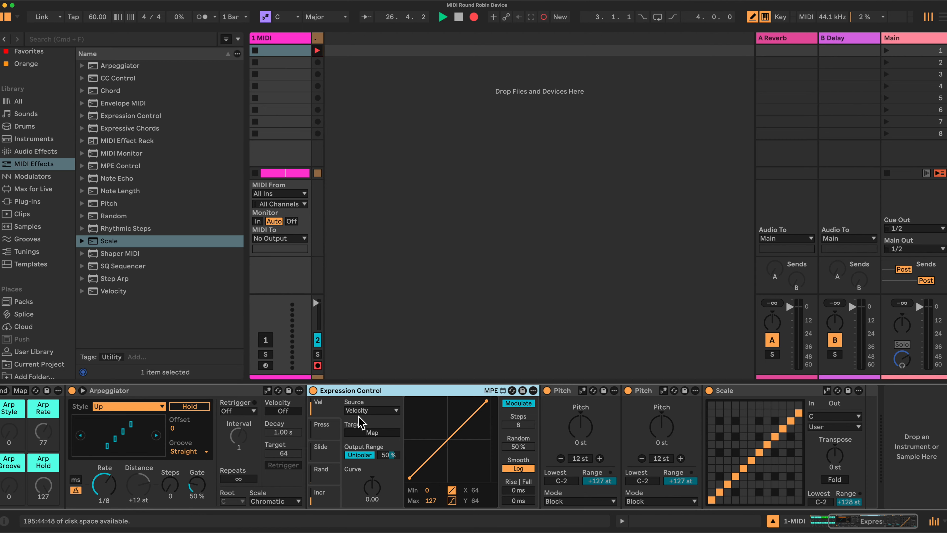
pyautogui.click(325, 405)
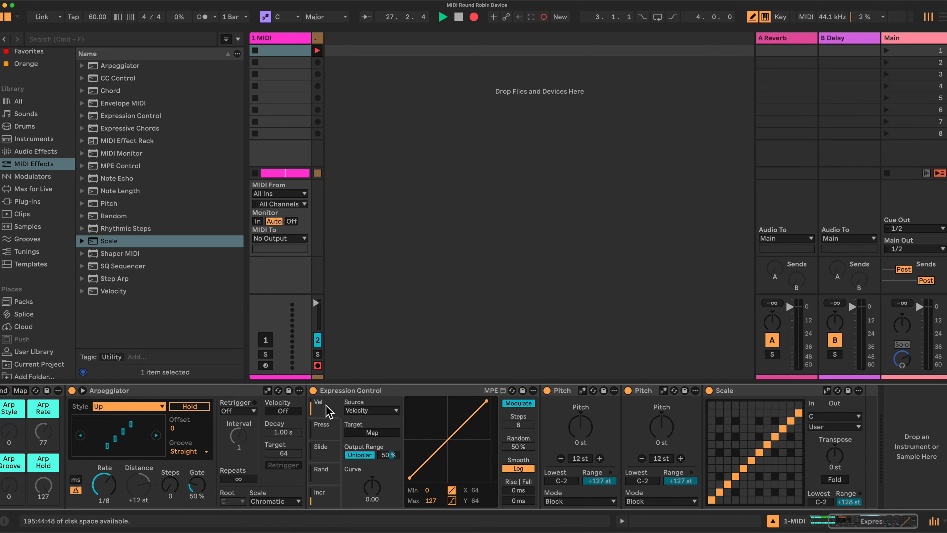
pyautogui.click(398, 410)
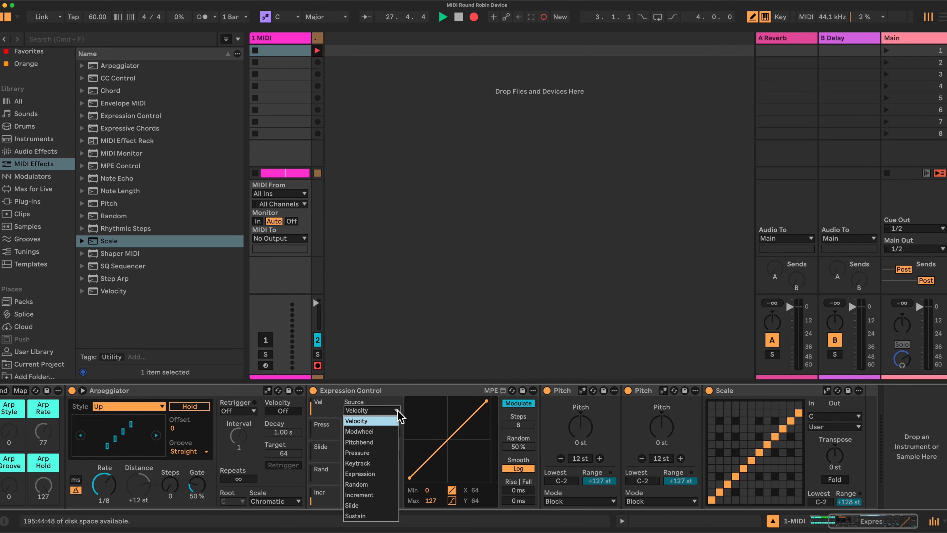
pyautogui.click(370, 495)
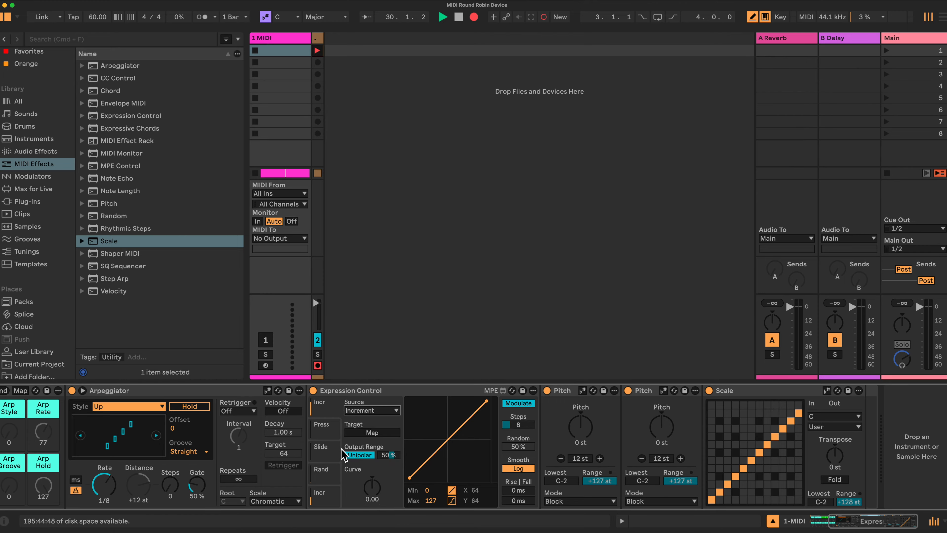
pyautogui.click(379, 432)
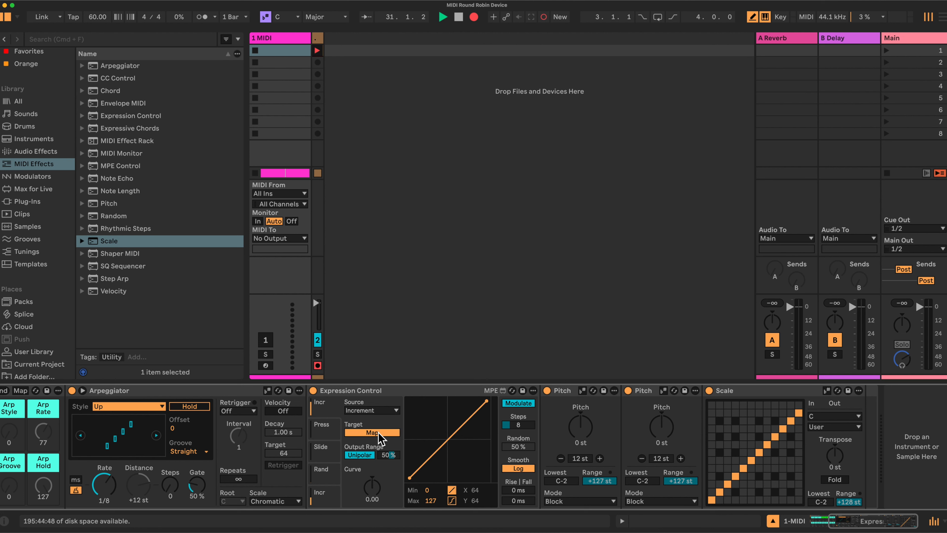
pyautogui.click(580, 434)
pyautogui.click(514, 468)
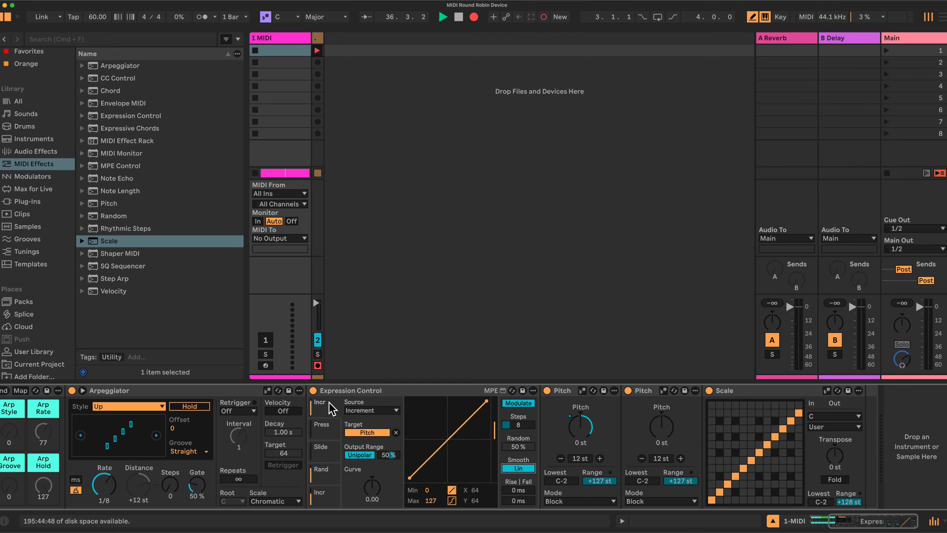
# - Set Expression Control's second slot to the Random source and map it to the Arpeggiator's Gate
pyautogui.click(331, 429)
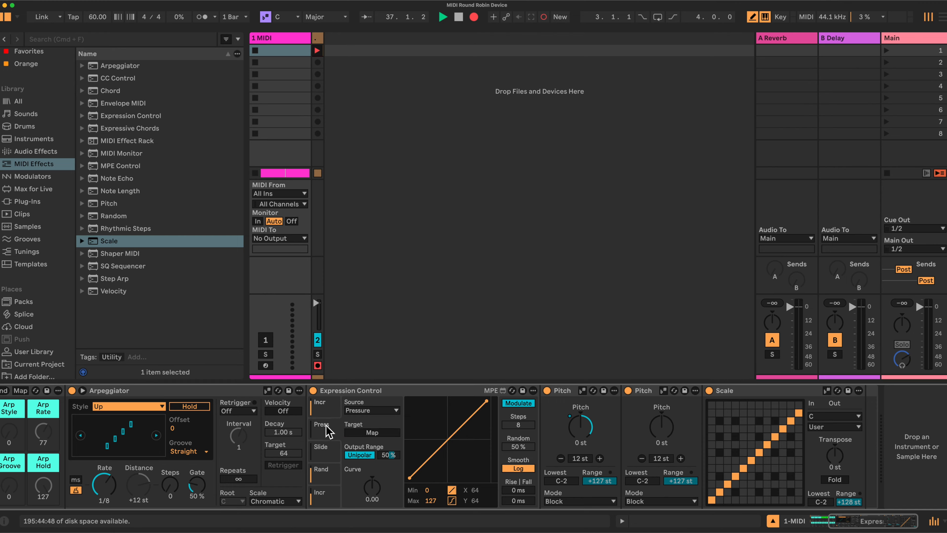
pyautogui.click(396, 410)
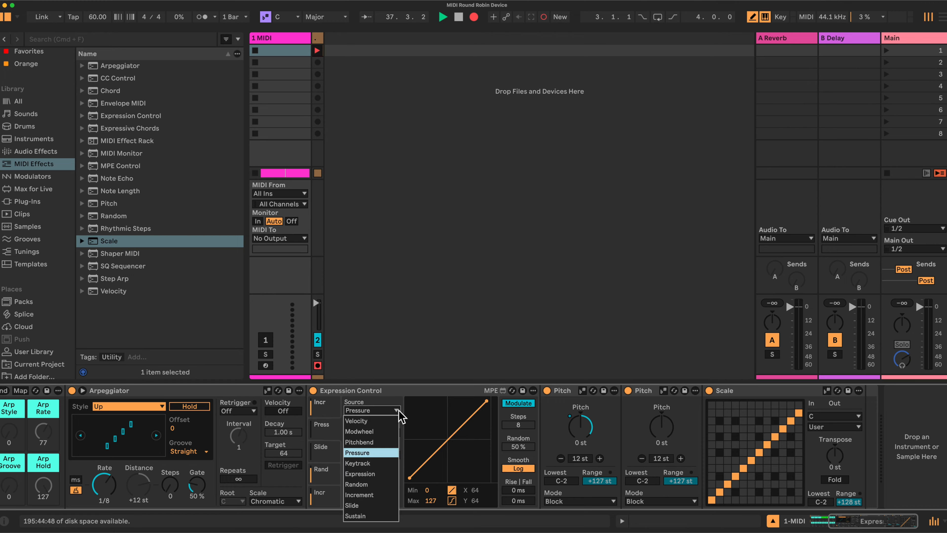
pyautogui.click(364, 485)
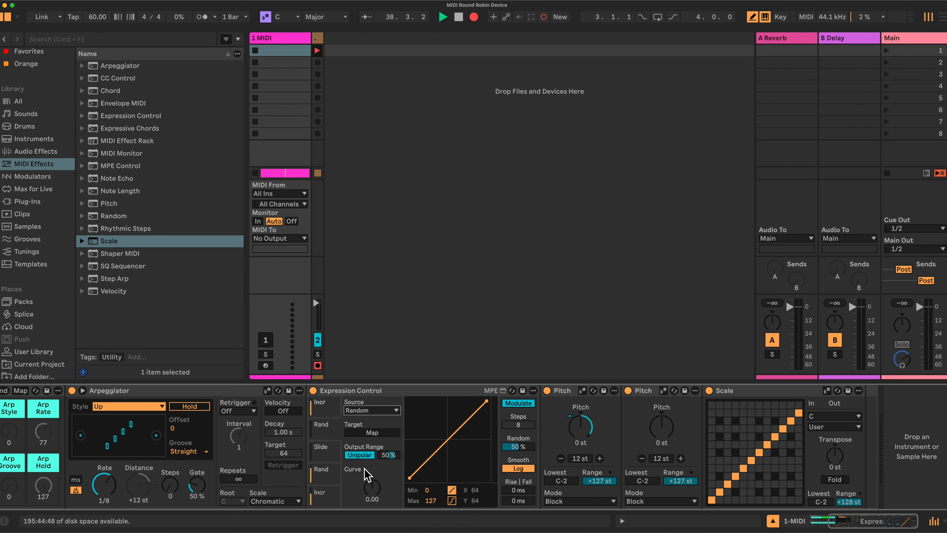
pyautogui.click(375, 433)
pyautogui.click(195, 485)
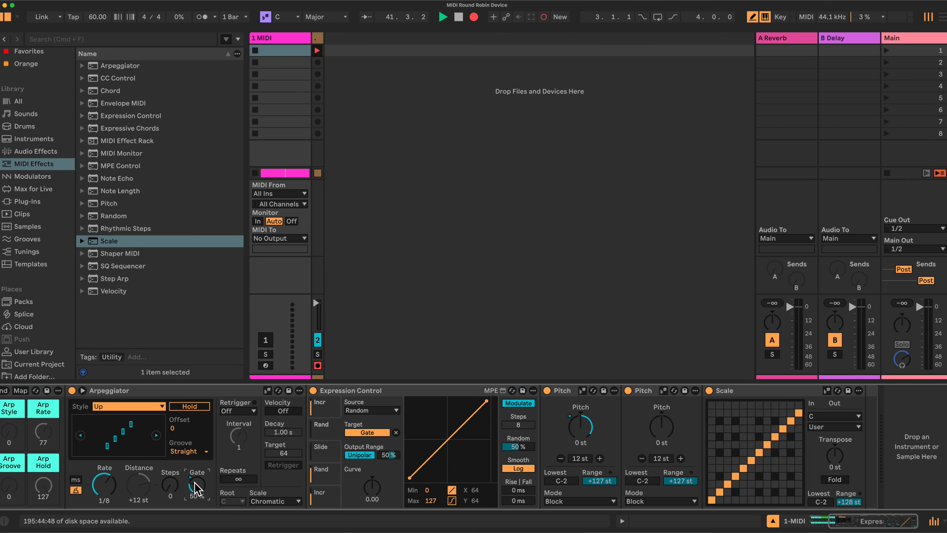
# - Make the Gate modulation's output range Bipolar and set the first Pitch device's Lowest to A0 and Range to +88 st
pyautogui.click(360, 455)
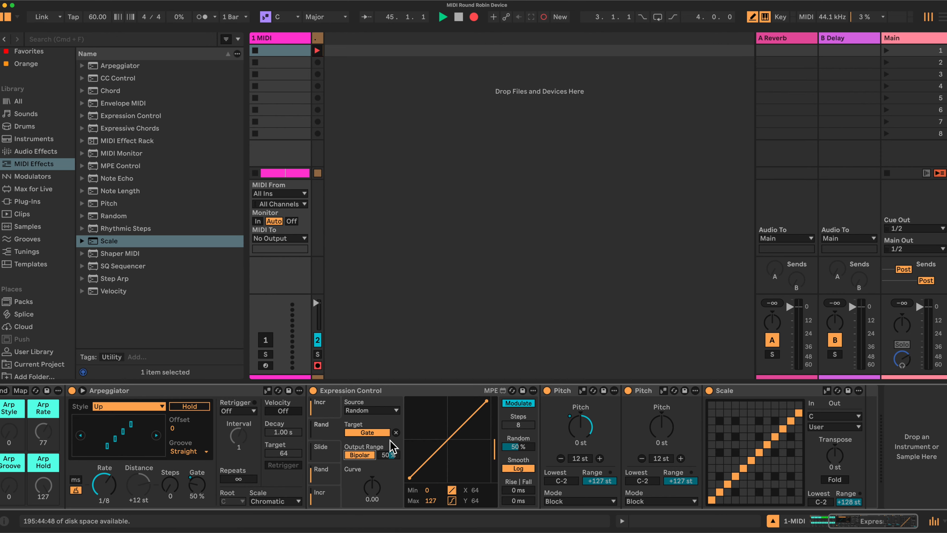
pyautogui.hscroll(-1, 488, 424)
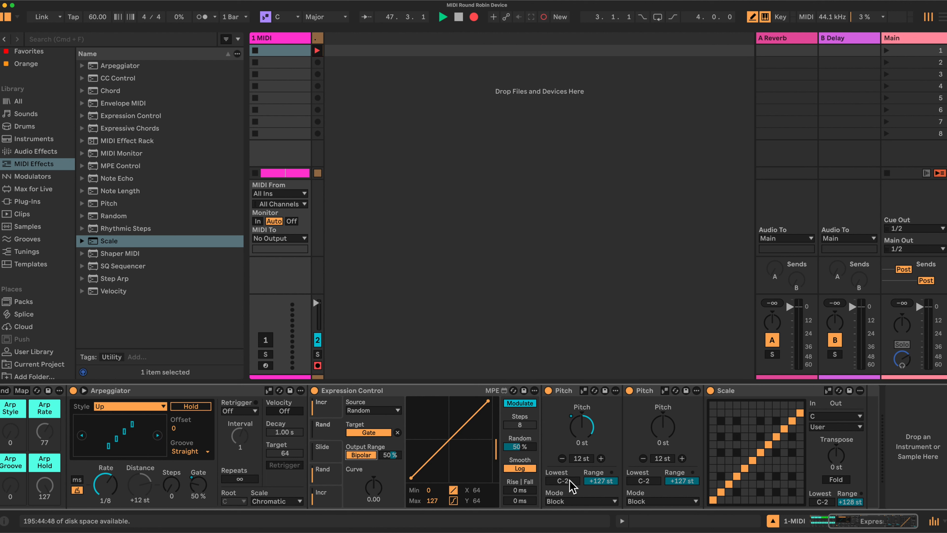
pyautogui.moveTo(571, 484); pyautogui.dragTo(570, 481)
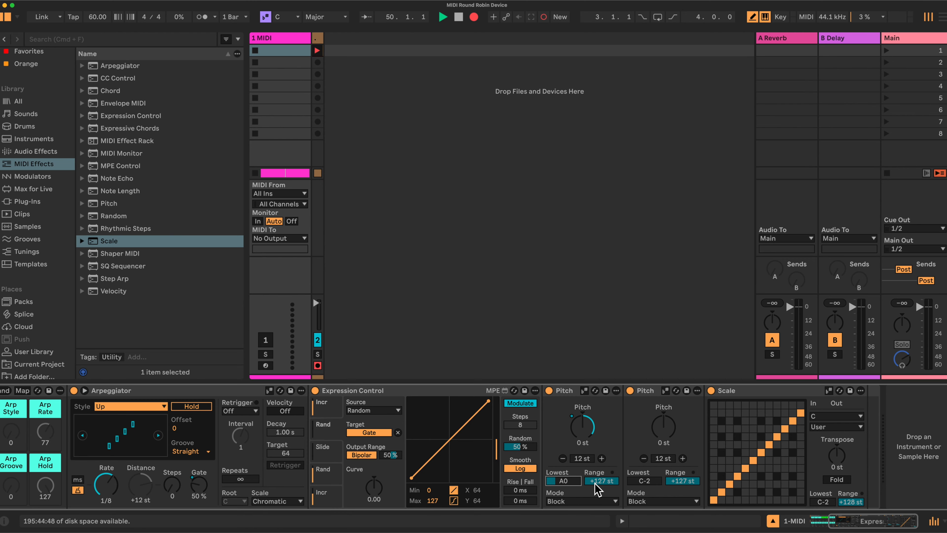
pyautogui.click(603, 481)
pyautogui.write('88')
pyautogui.press('Return')
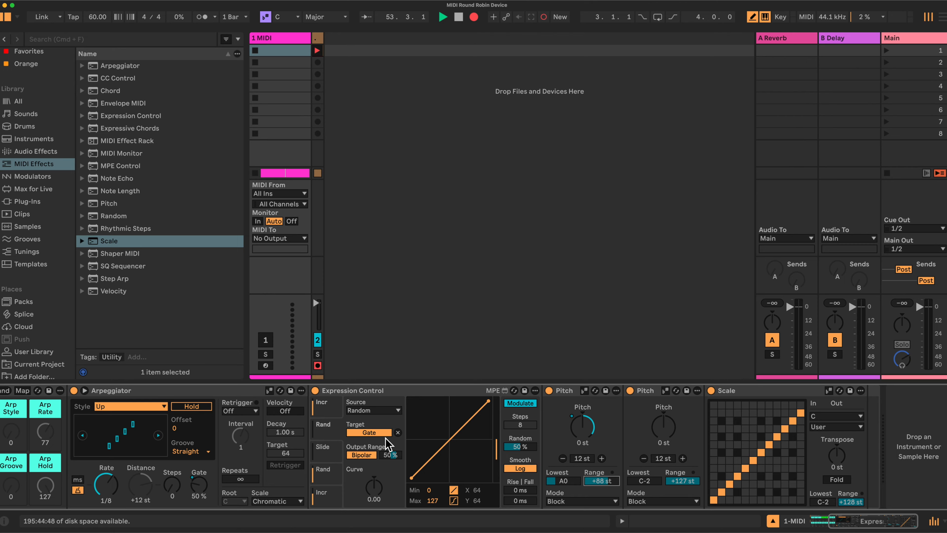
# - Set the second Pitch device to Limit mode with Lowest A0 and Range +88 st
pyautogui.click(330, 408)
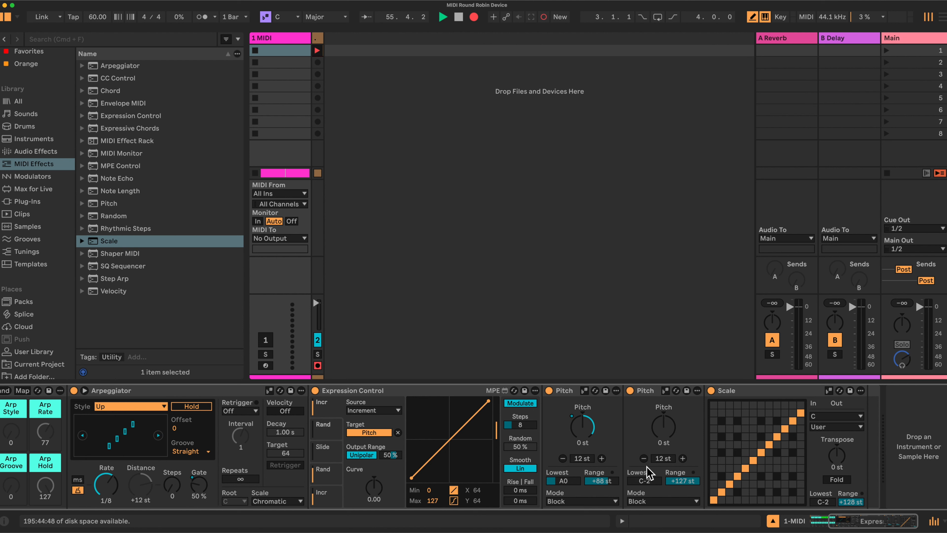
pyautogui.click(697, 501)
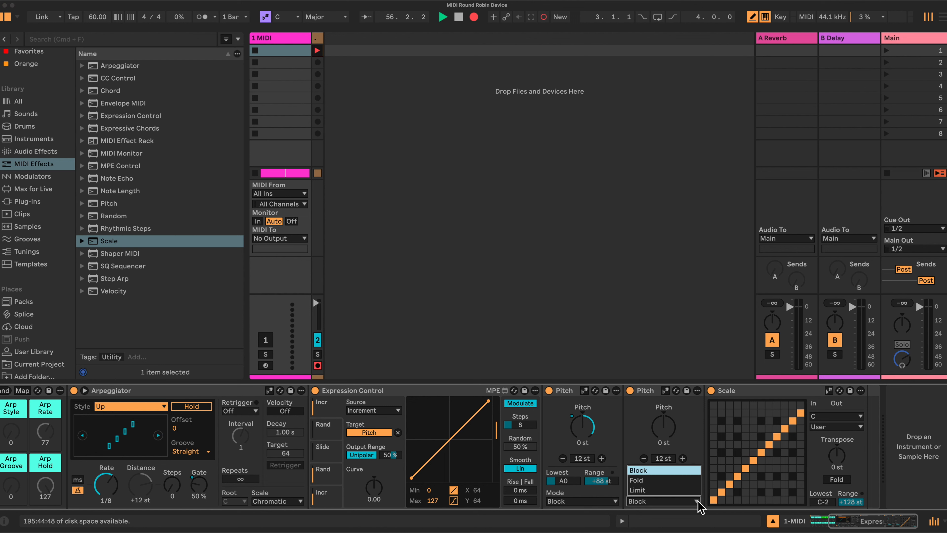
pyautogui.click(663, 491)
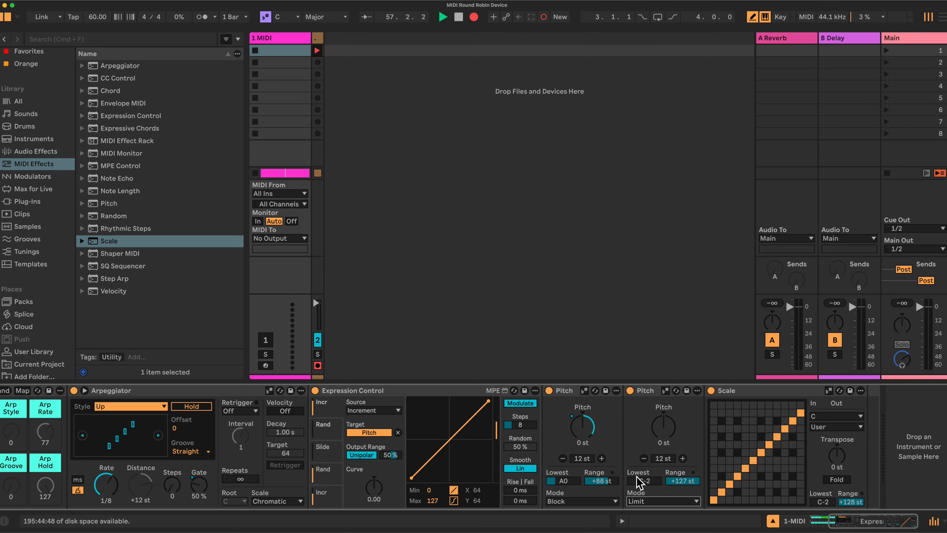
pyautogui.moveTo(651, 481); pyautogui.dragTo(651, 474)
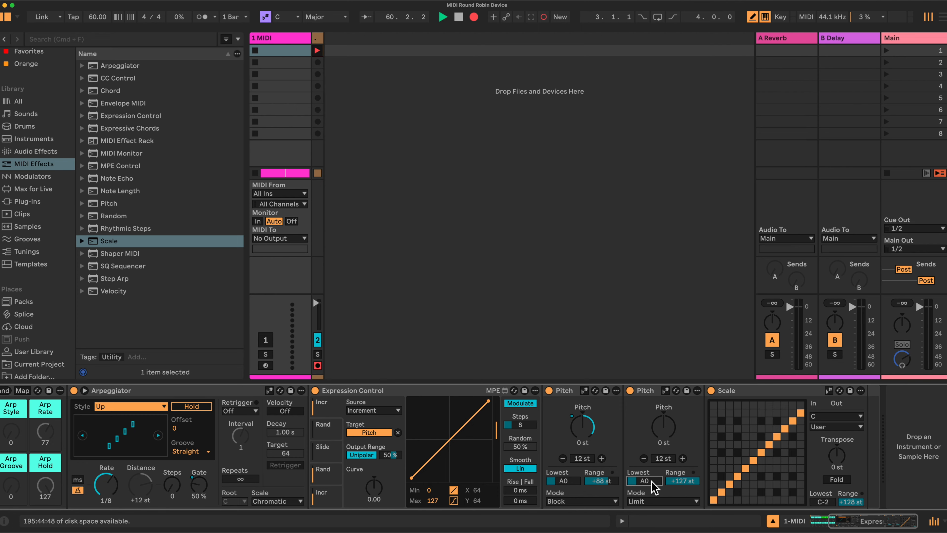
pyautogui.click(680, 481)
pyautogui.press('Return')
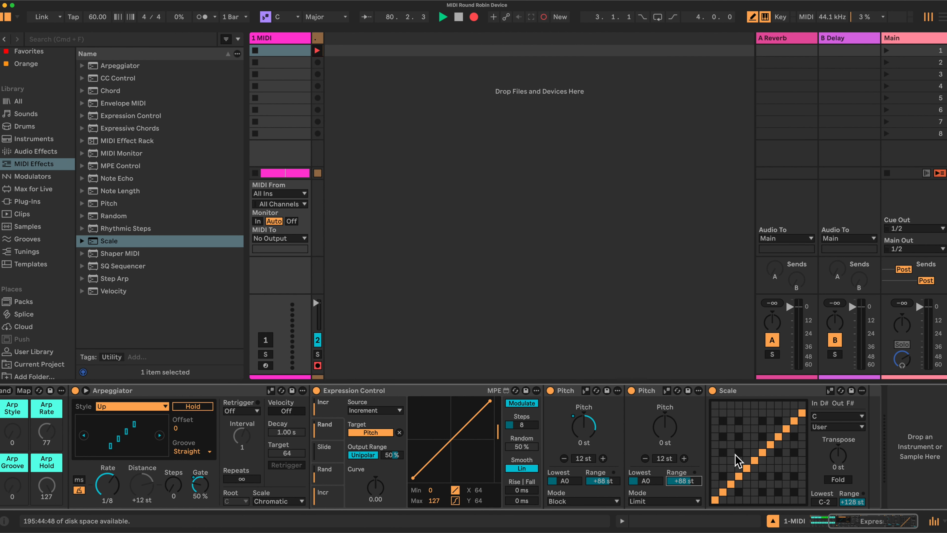
# - Turn on macro mapping for the rack and map the Curve of Expression Control's first slot to the Twister macro
pyautogui.hscroll(-3, 717, 457)
pyautogui.hscroll(-10, 714, 457)
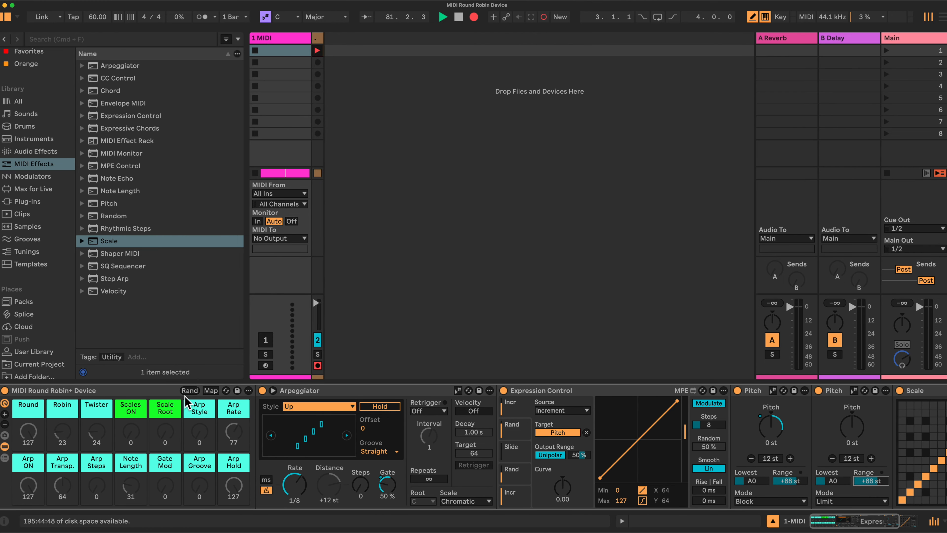
pyautogui.click(211, 390)
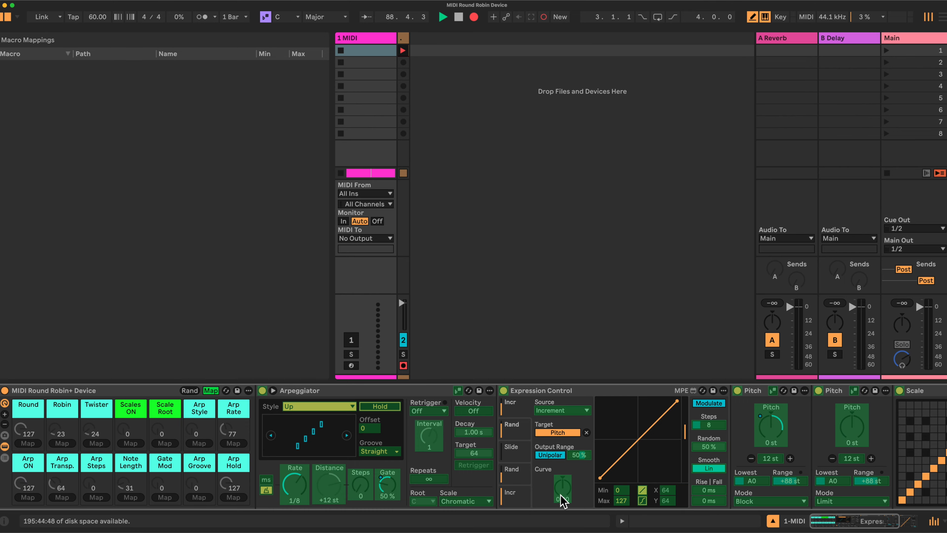
pyautogui.click(98, 443)
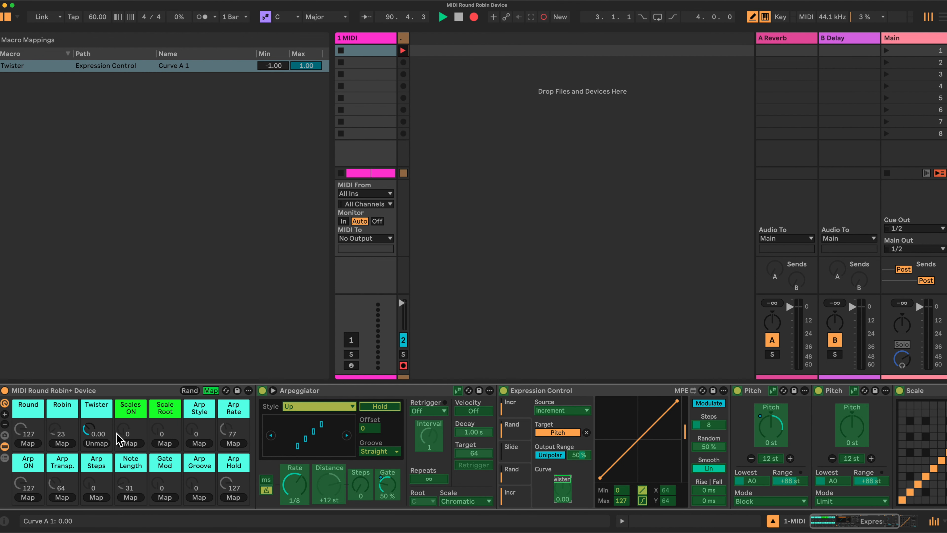
# - Map the Scale device's on/off switch and scale selection to the Scales ON macro, and its root note to Scale Root
pyautogui.hscroll(10, 304, 440)
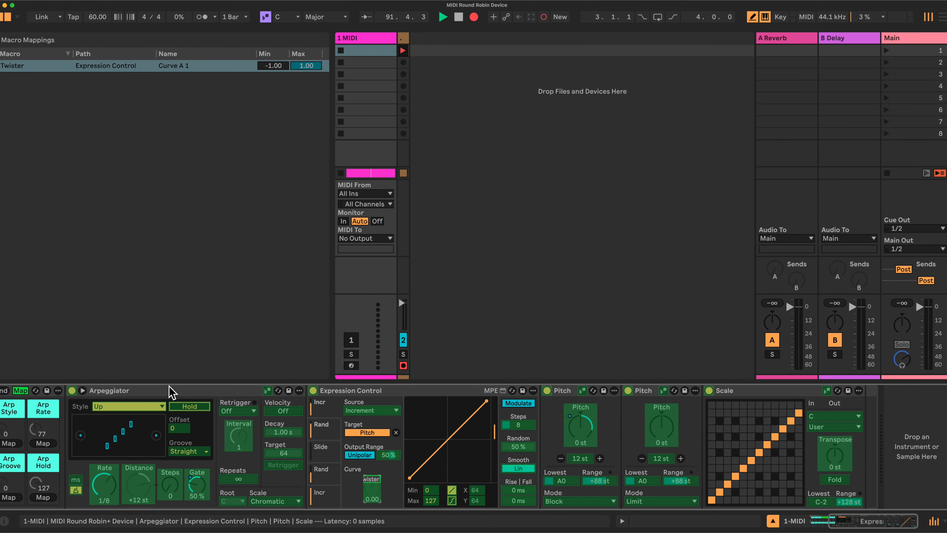
pyautogui.doubleClick(173, 390)
pyautogui.hscroll(-10, 342, 424)
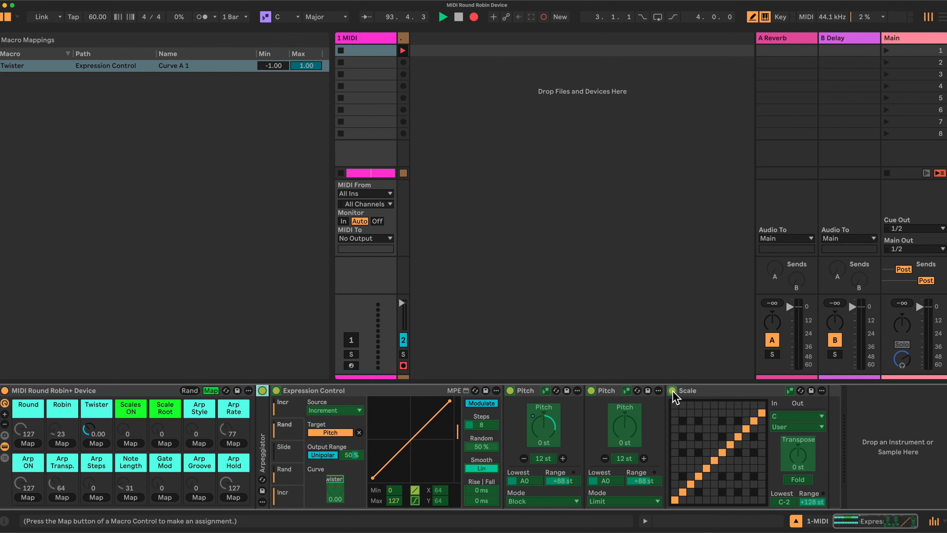
pyautogui.click(132, 443)
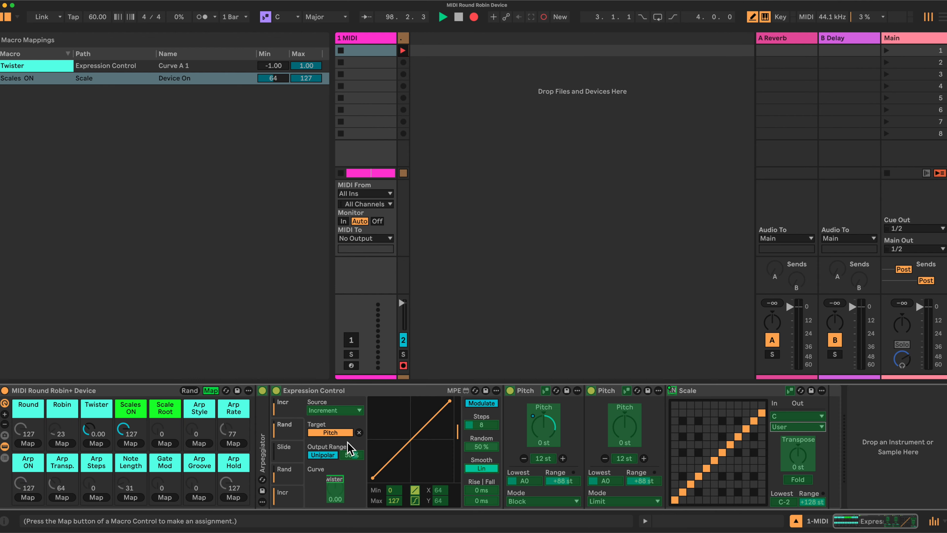
pyautogui.click(133, 445)
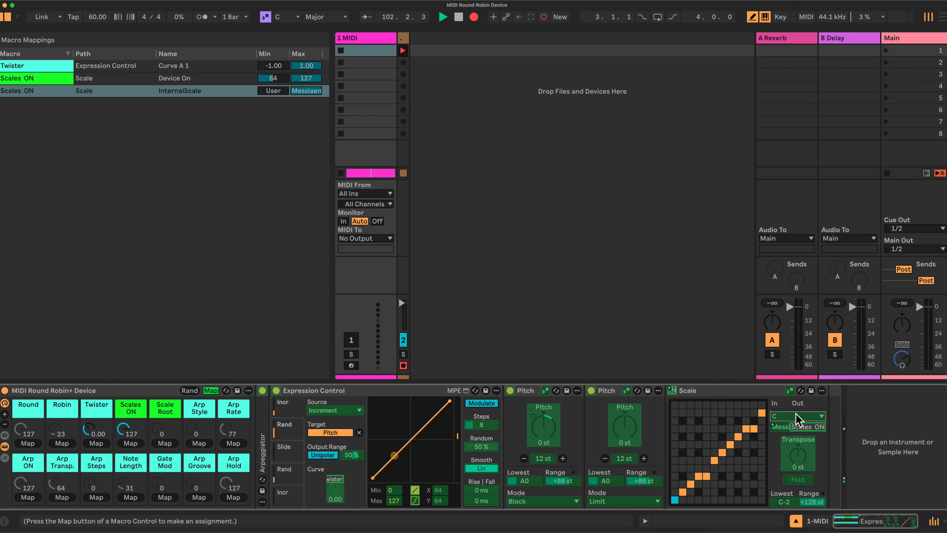
pyautogui.click(164, 443)
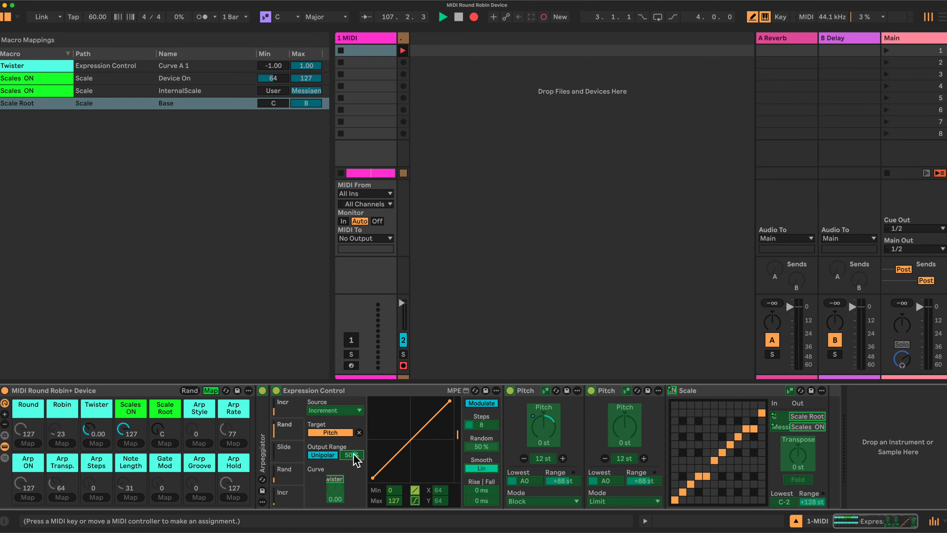
# - Map the first Expression Control slot's output range amount to the Round macro and its Steps to Robin
pyautogui.click(34, 444)
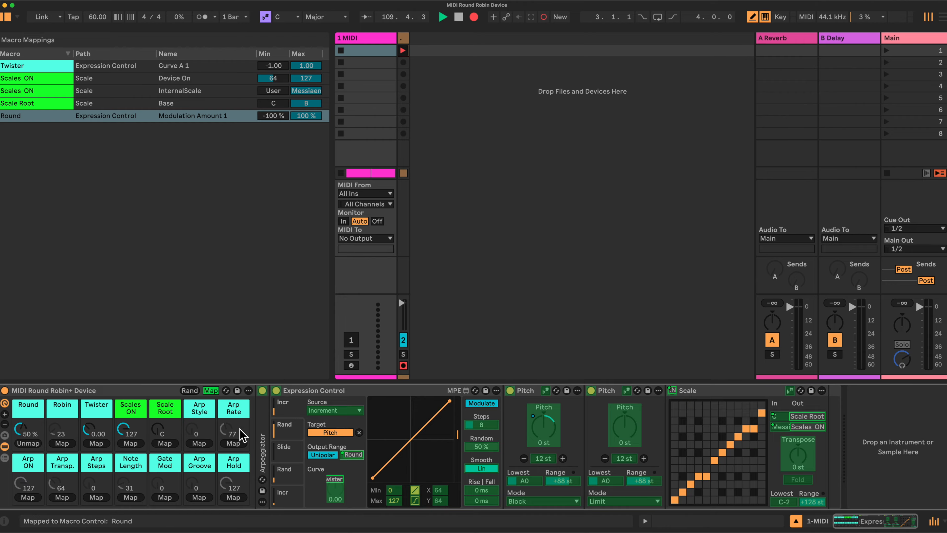
pyautogui.click(482, 425)
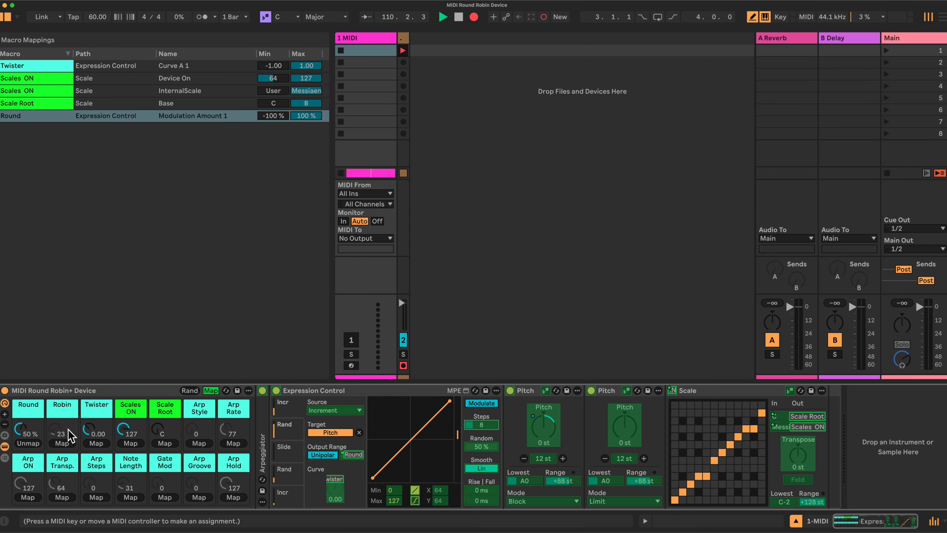
pyautogui.click(64, 444)
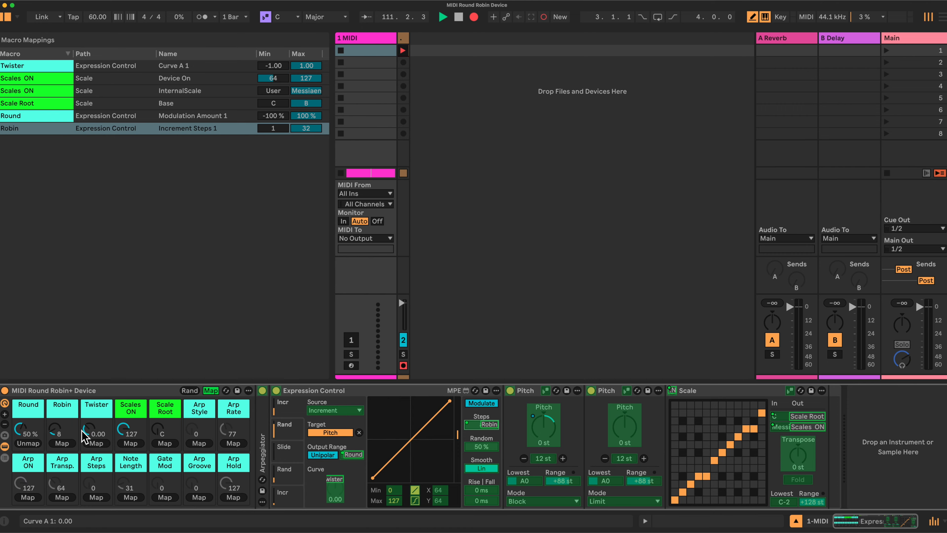
# - Unfold the Arpeggiator and map its Gate to the Note Length macro
pyautogui.doubleClick(263, 427)
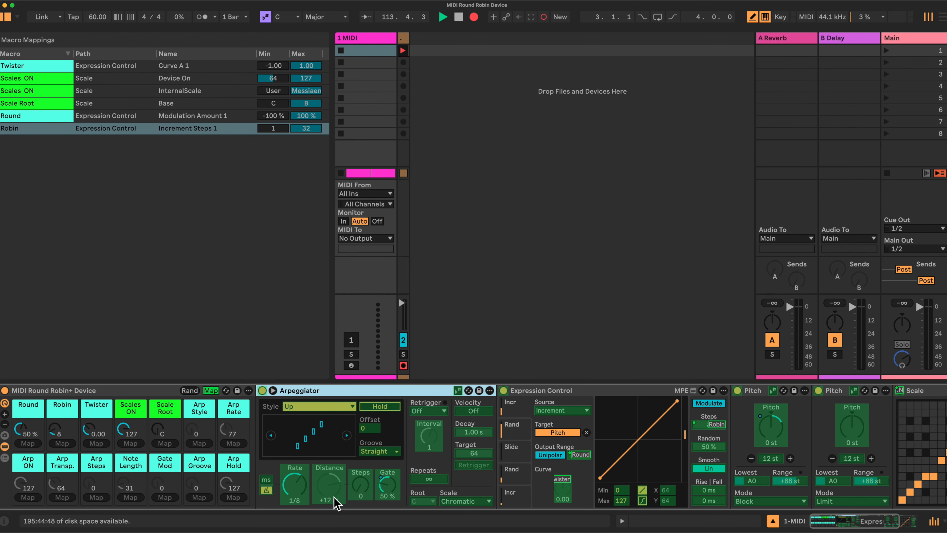
pyautogui.click(388, 482)
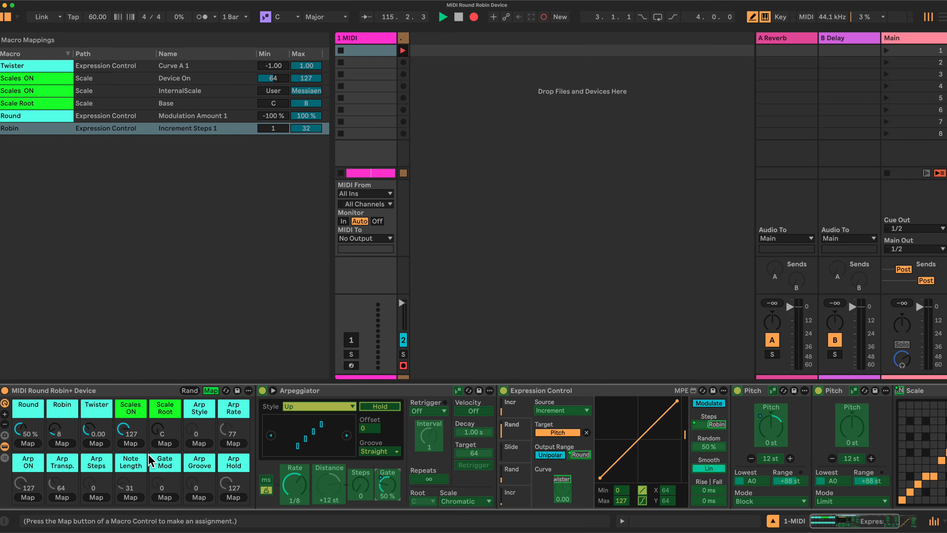
pyautogui.click(132, 498)
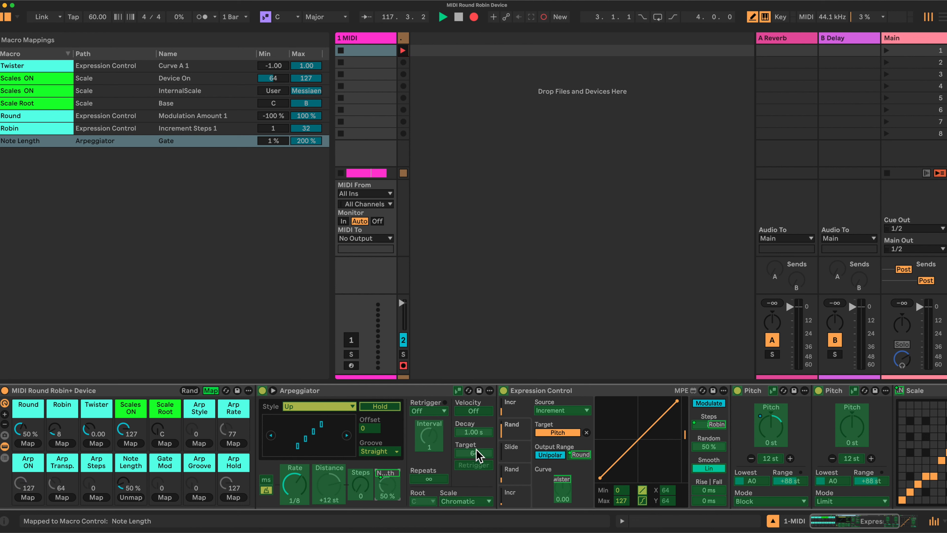
# - Map both the output range amount and the Random amount of Expression Control's second slot to the Gate Mod macro
pyautogui.click(520, 432)
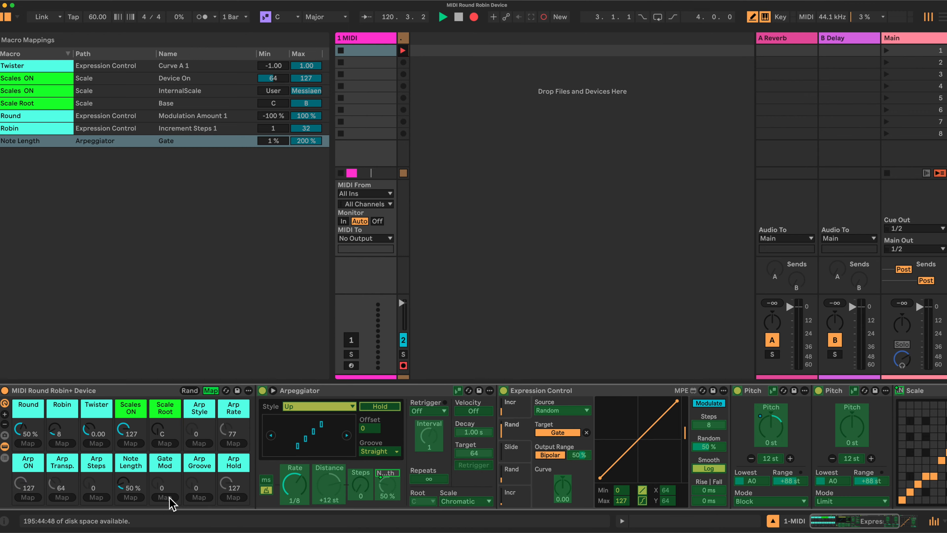
pyautogui.click(584, 454)
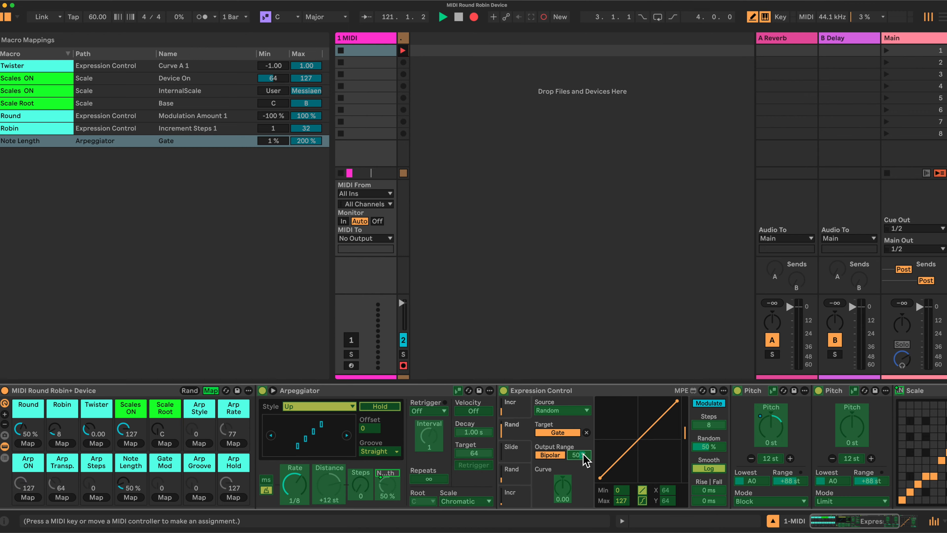
pyautogui.click(164, 497)
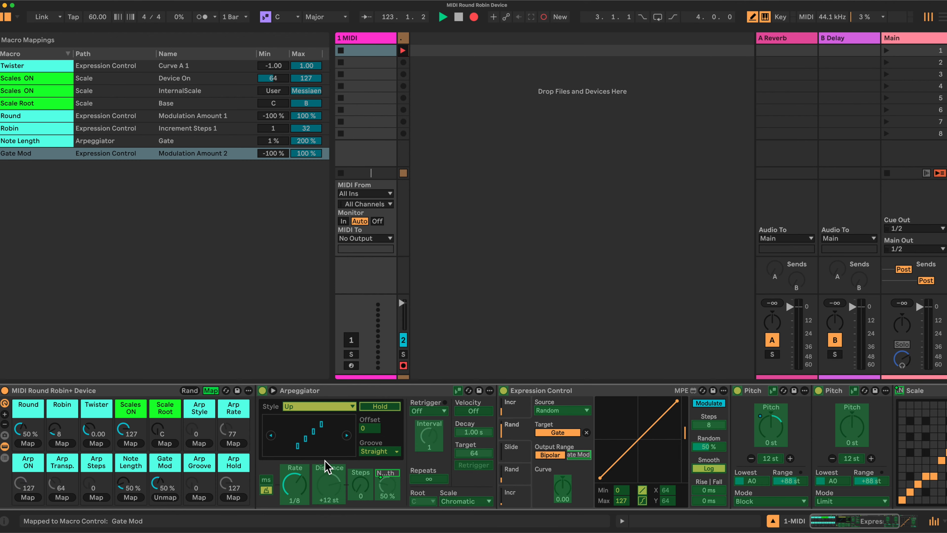
pyautogui.click(705, 447)
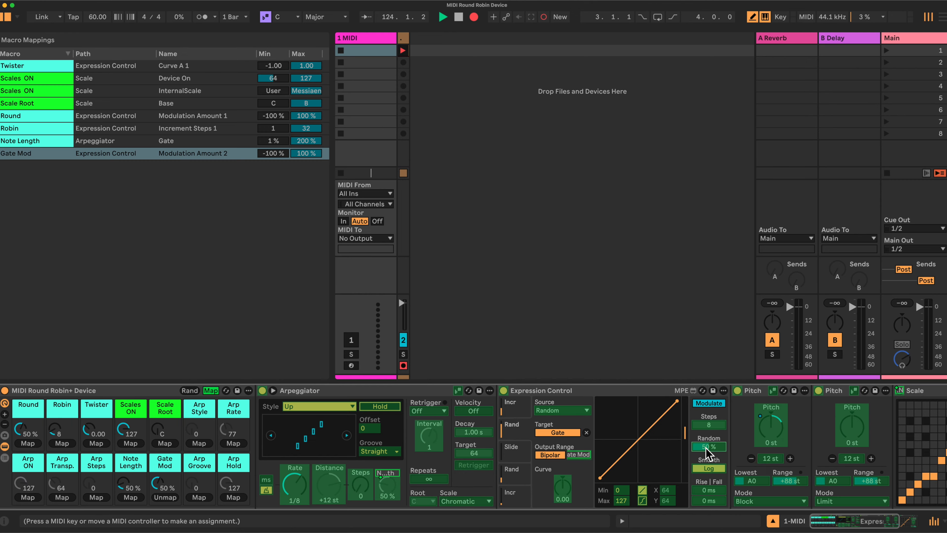
pyautogui.click(167, 497)
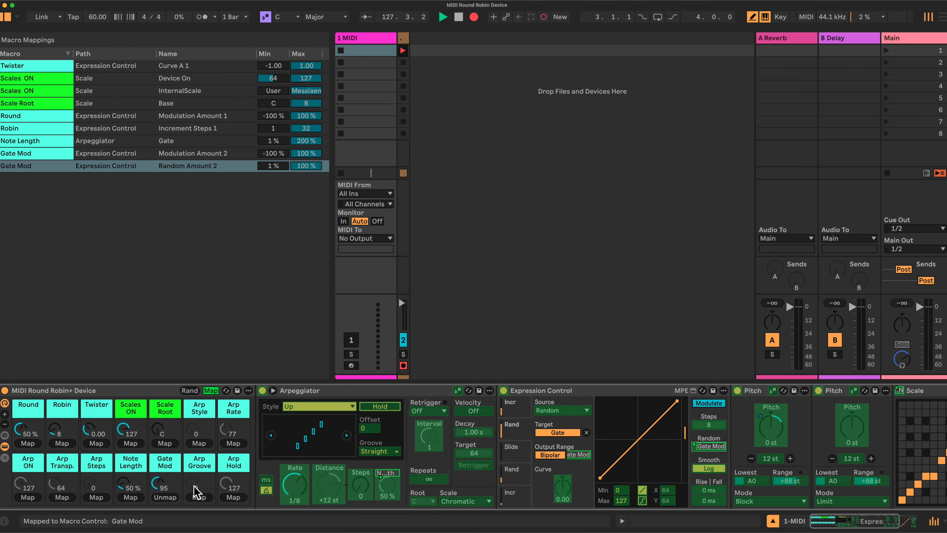
# - Map the Arpeggiator's Distance, Steps and Style to the Arp Transp., Arp Steps and Arp Style macros respectively
pyautogui.click(331, 395)
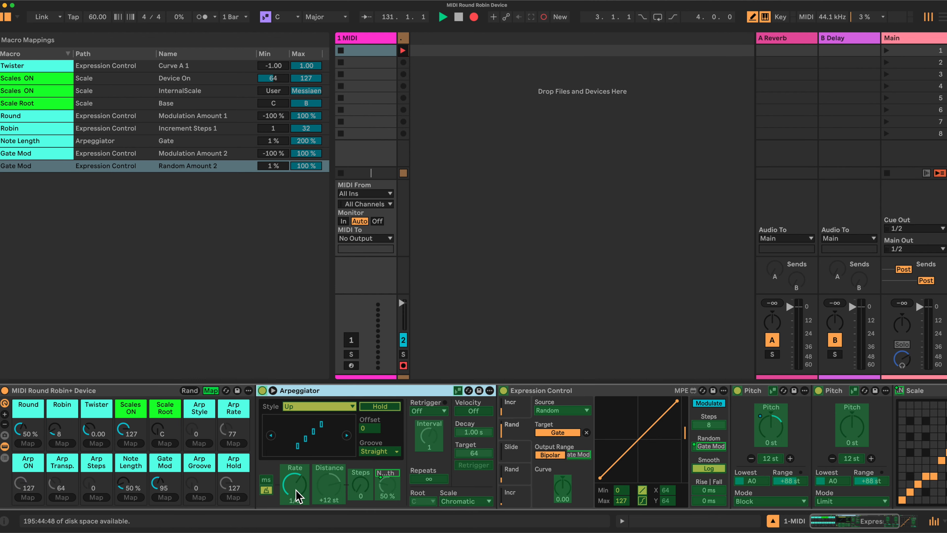
pyautogui.click(326, 488)
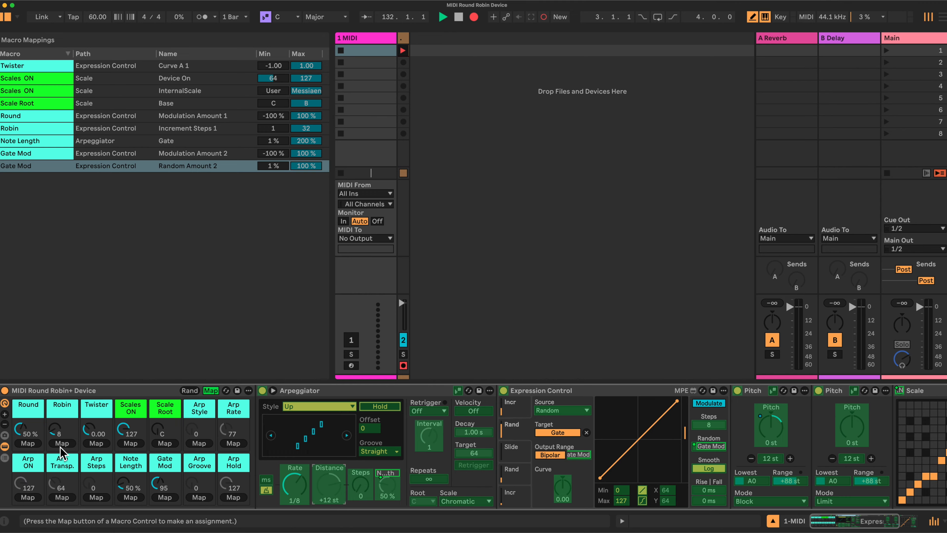
pyautogui.click(62, 496)
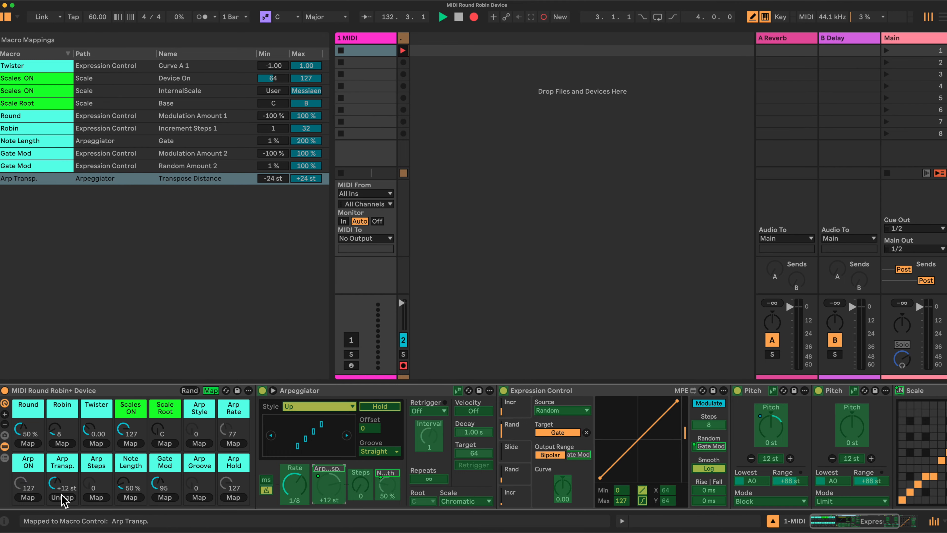
pyautogui.click(361, 490)
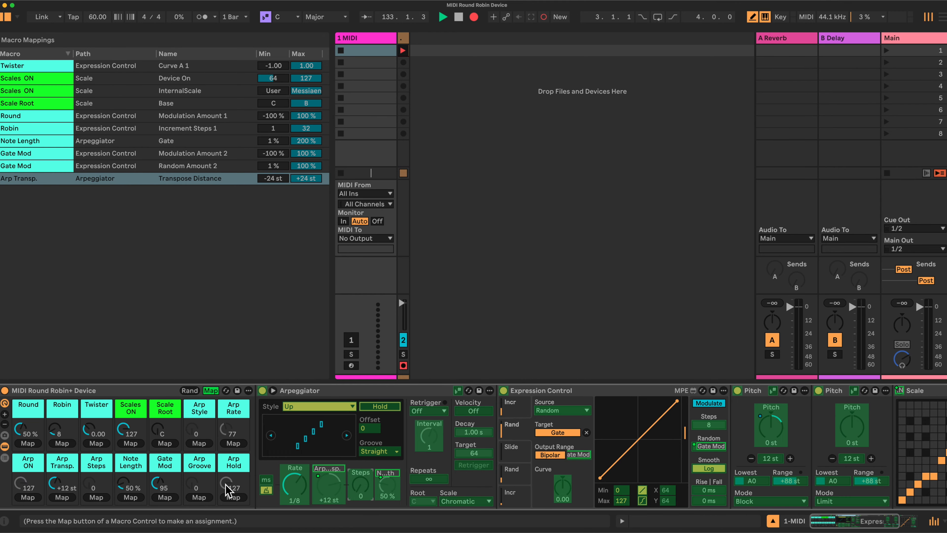
pyautogui.click(99, 497)
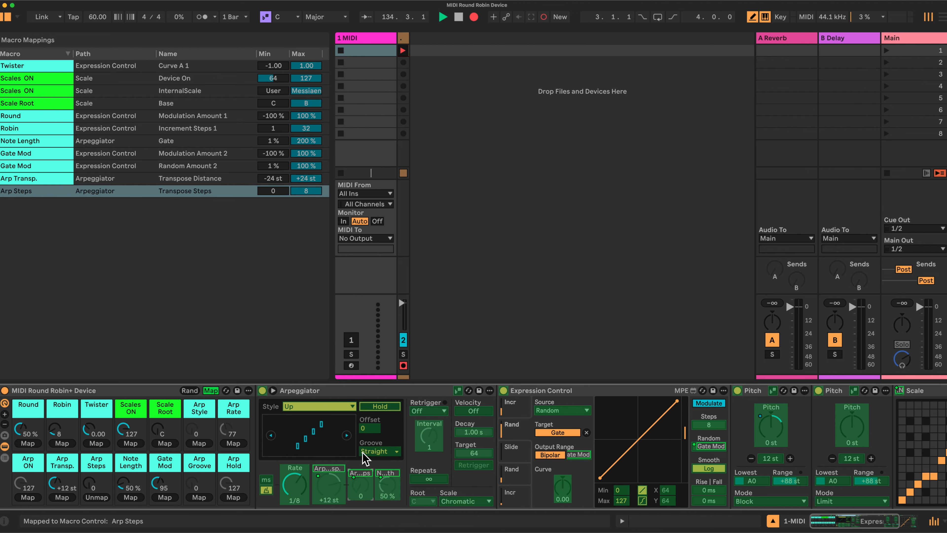
pyautogui.click(322, 412)
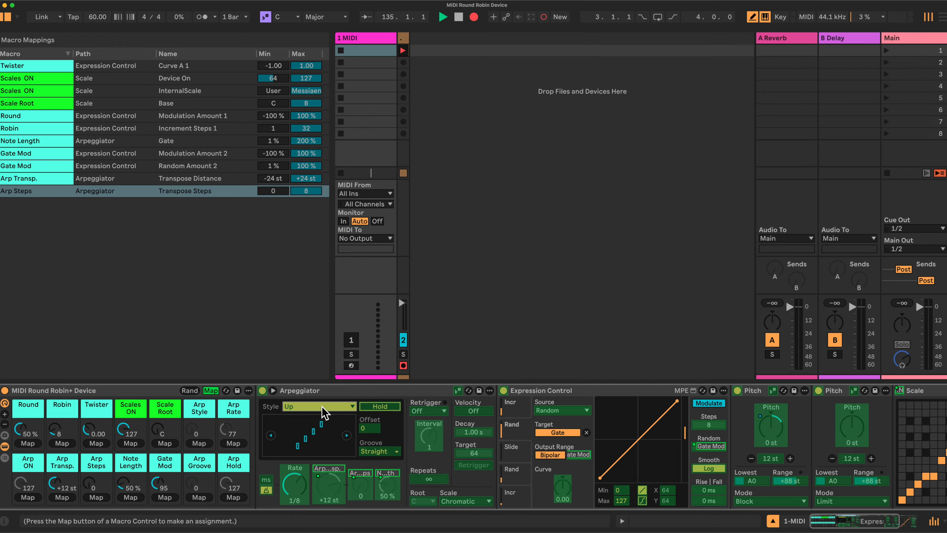
pyautogui.click(199, 443)
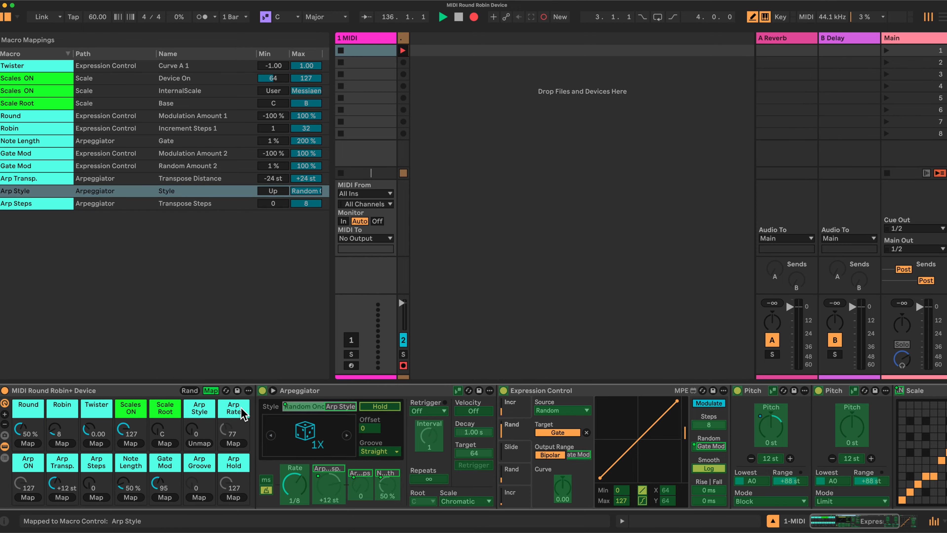
# - Map the Arpeggiator's Rate to the Arp Rate macro and its device on/off switch to the Arp ON macro
pyautogui.click(299, 487)
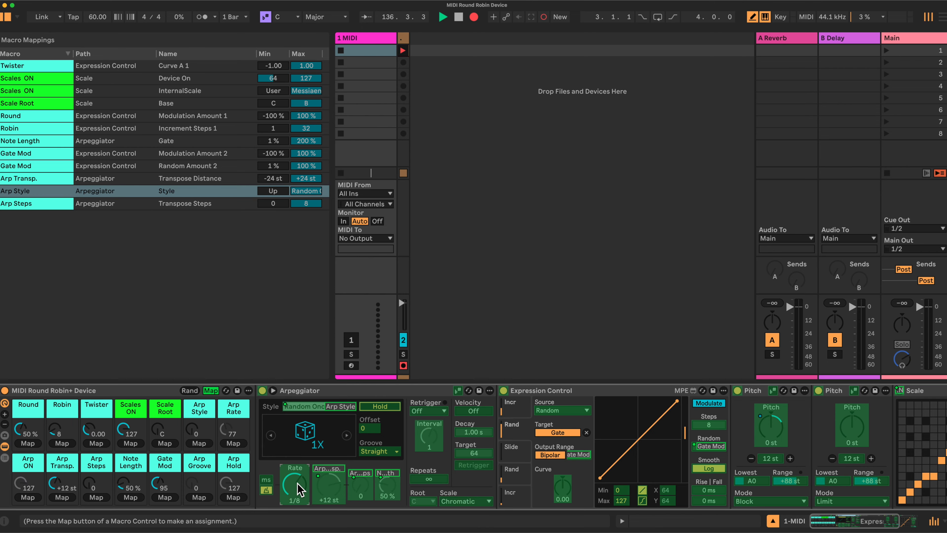
pyautogui.click(233, 443)
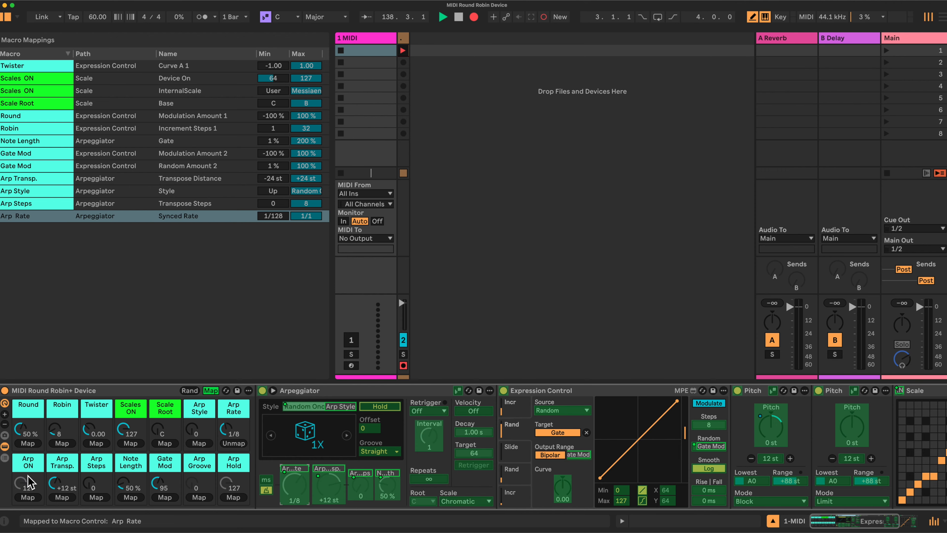
pyautogui.click(262, 390)
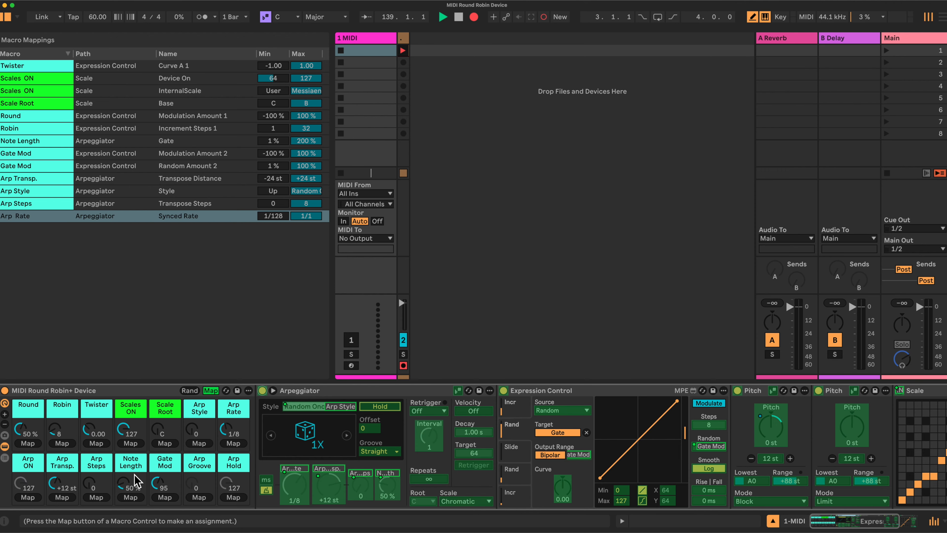
pyautogui.click(29, 497)
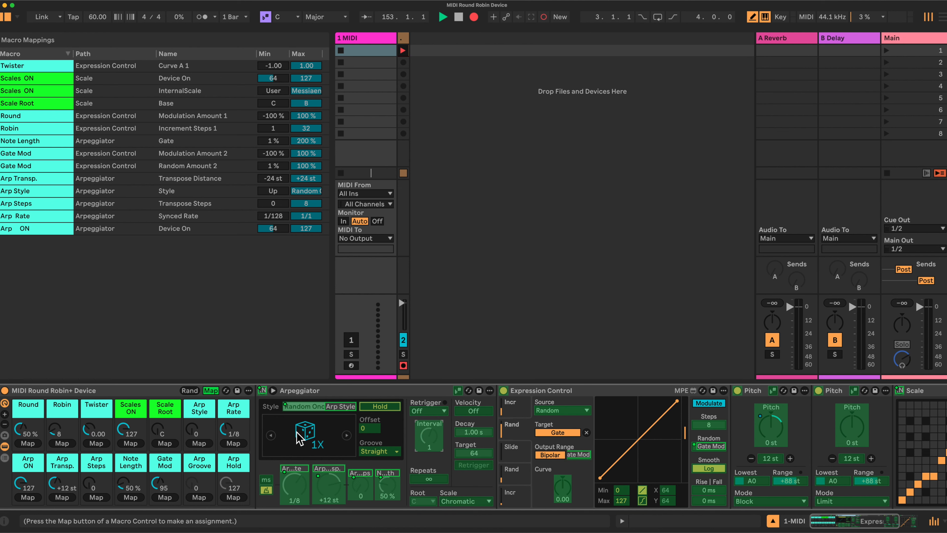
# - Map the Arpeggiator's Hold and Groove to the Arp Hold and Arp Groove macros, leave mapping mode and hide the rack's devices
pyautogui.click(384, 407)
pyautogui.click(234, 497)
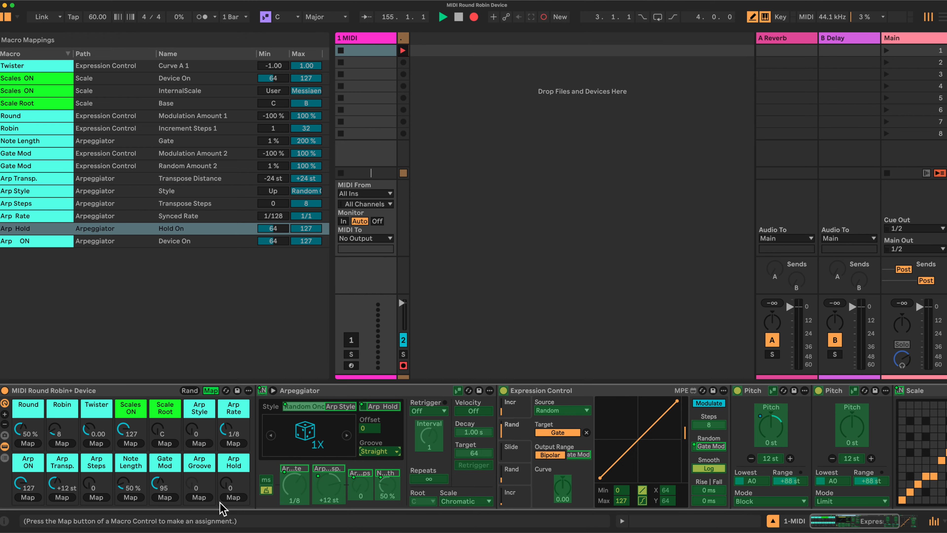
pyautogui.click(199, 497)
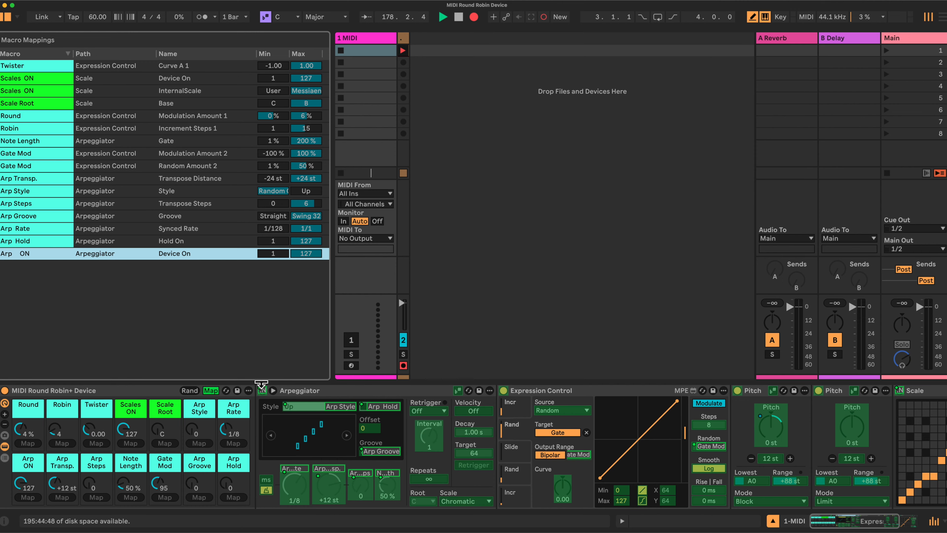
pyautogui.click(211, 390)
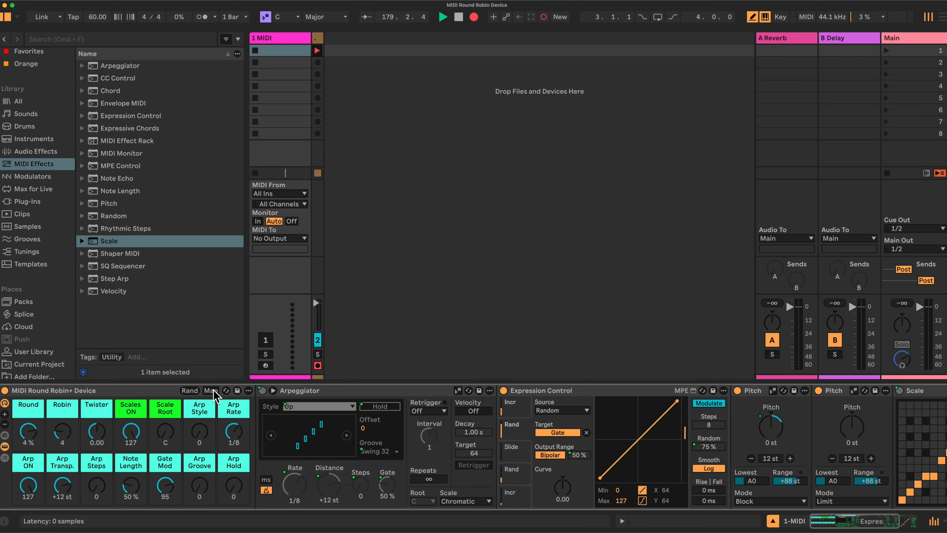
pyautogui.click(4, 447)
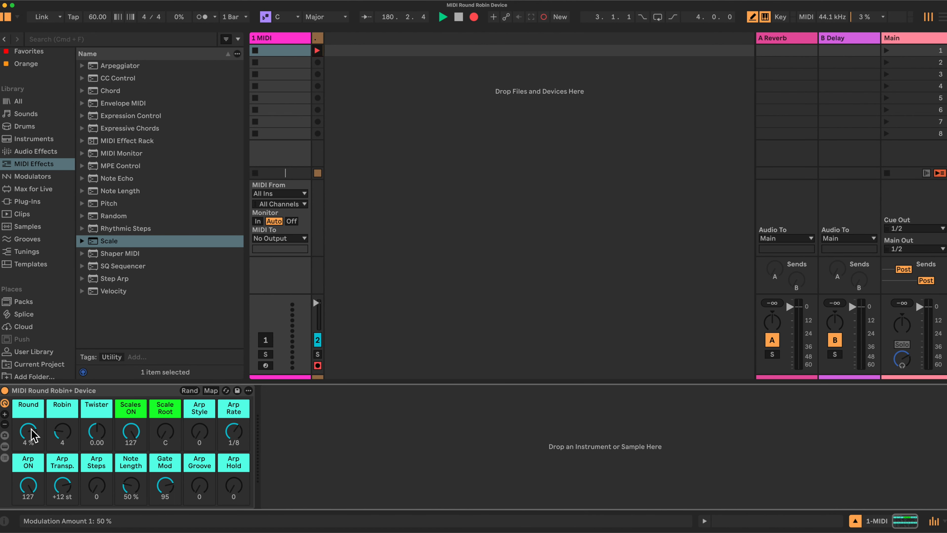
# - Load the 808 Core Kit after the rack, and activate and record-arm the track
pyautogui.click(23, 126)
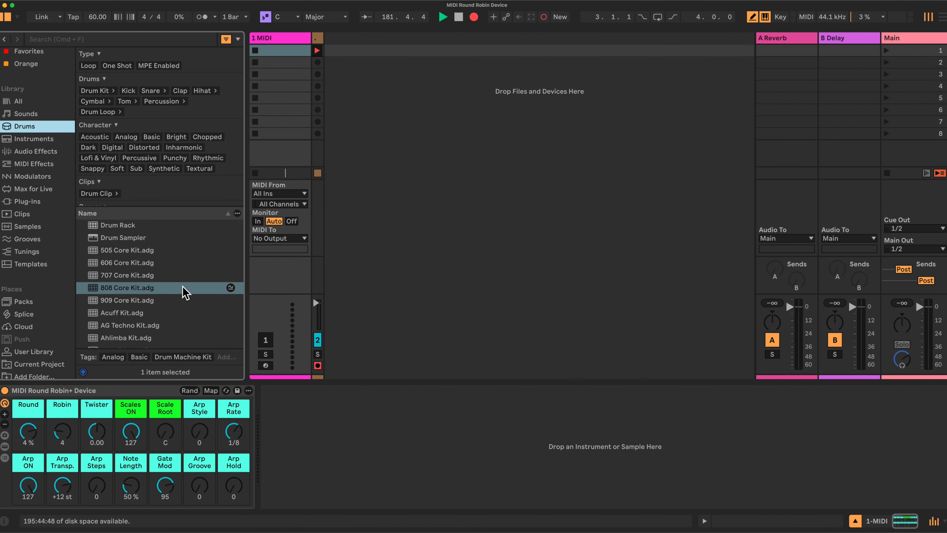
pyautogui.moveTo(127, 288); pyautogui.dragTo(277, 420)
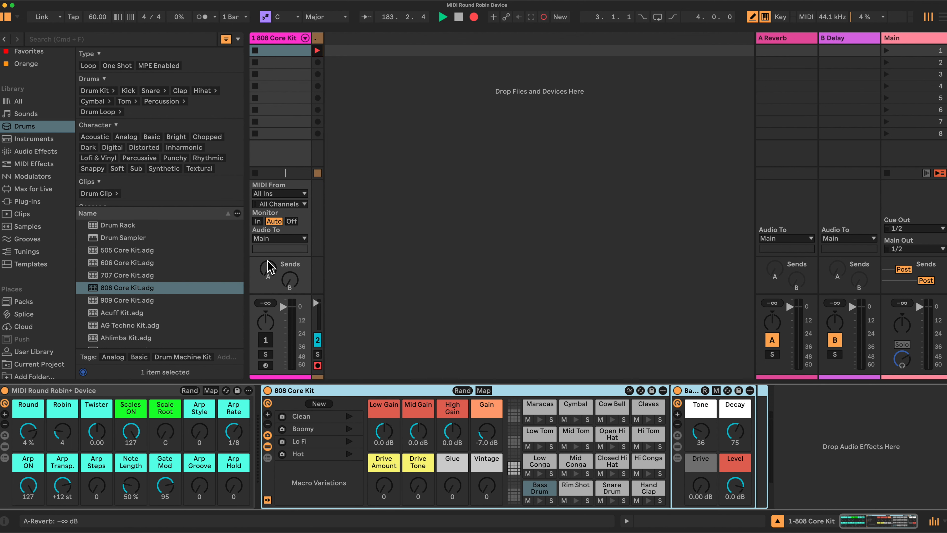
pyautogui.click(265, 339)
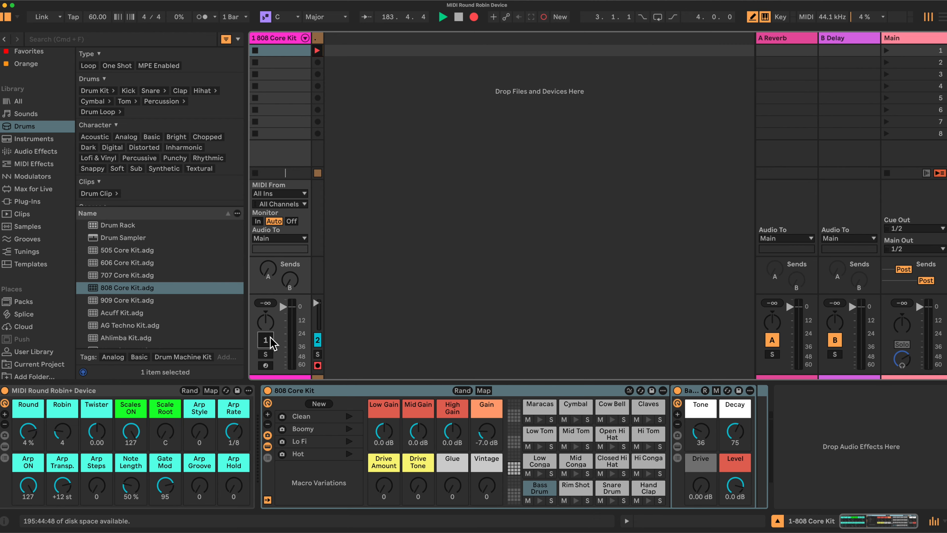
pyautogui.click(265, 366)
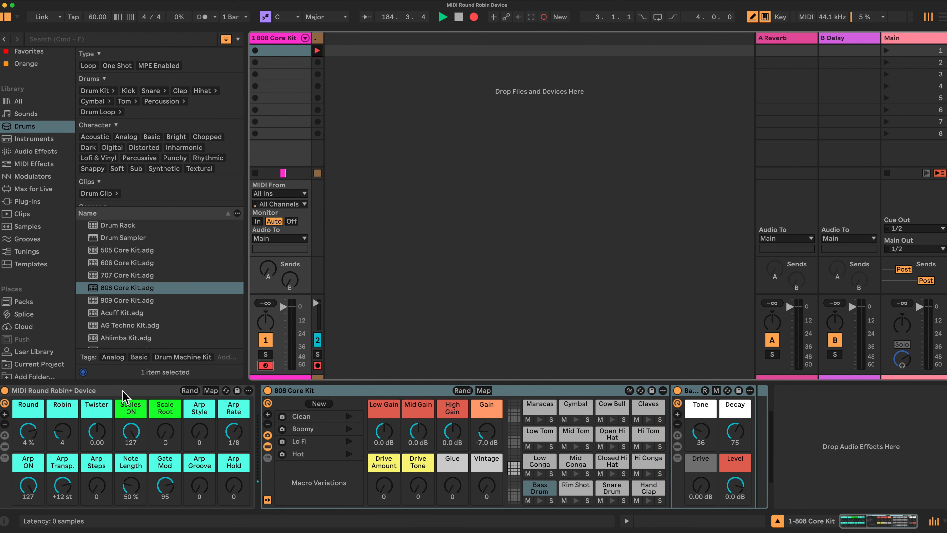
# - Recall the rack's BASE macro variation and hide the variations list again
pyautogui.click(18, 447)
pyautogui.click(5, 435)
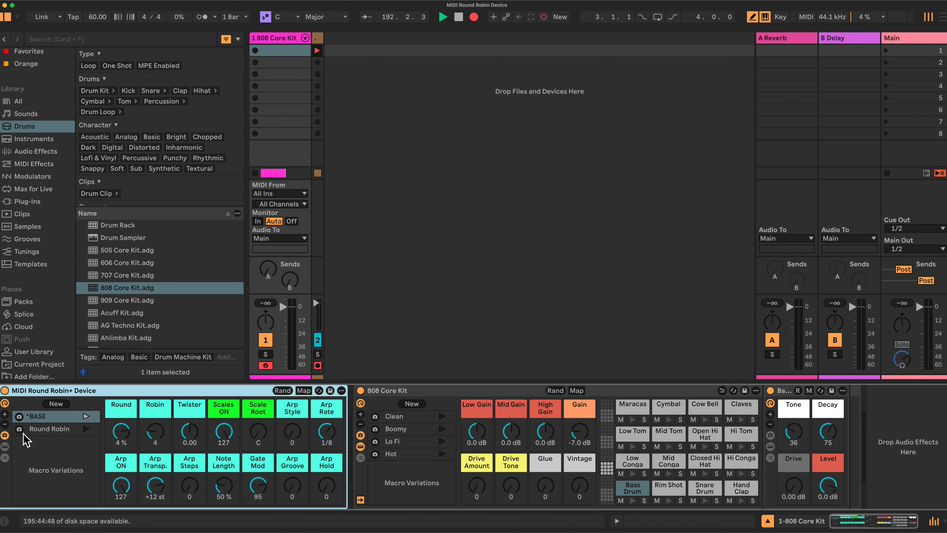
pyautogui.click(44, 420)
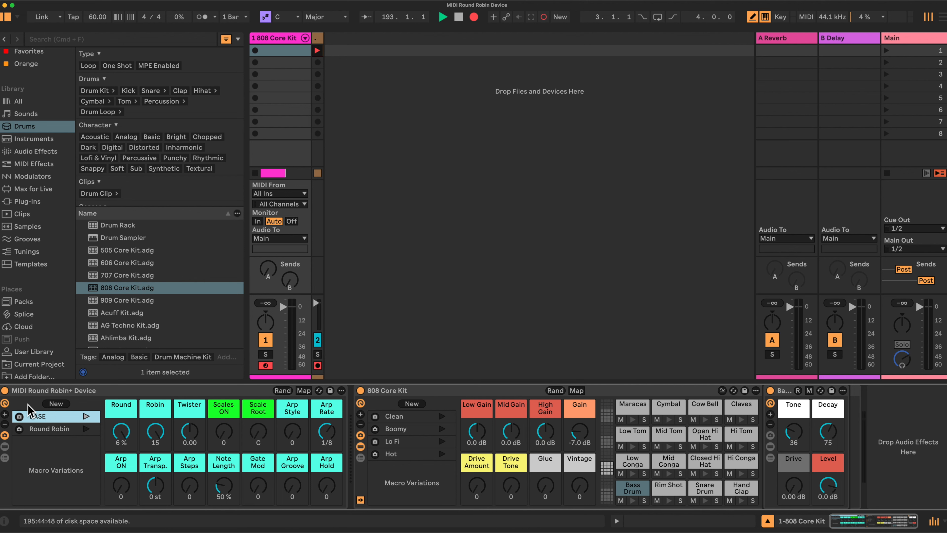
pyautogui.click(5, 435)
pyautogui.click(87, 392)
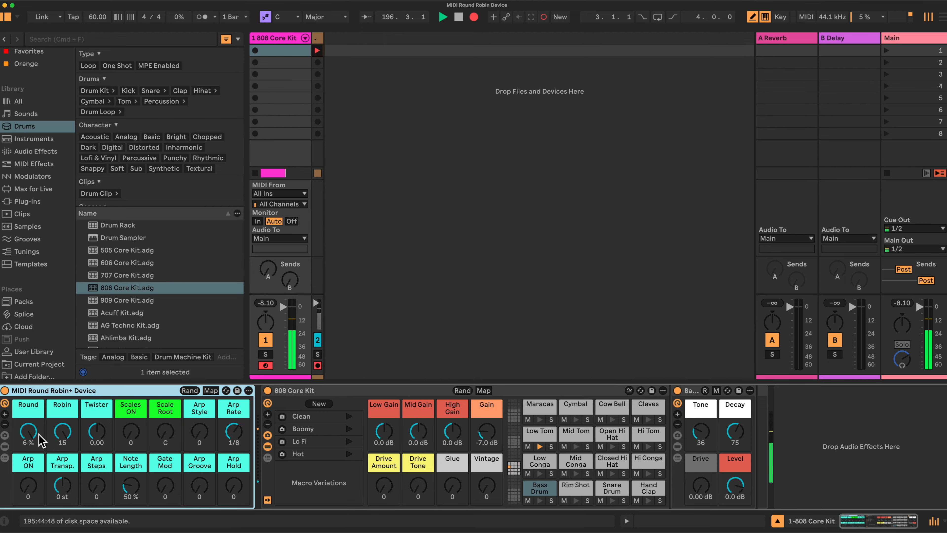
# - Set the Arp ON and Arp Hold macros to 127, keeping Round at 6 %
pyautogui.click(28, 429)
pyautogui.moveTo(29, 429); pyautogui.dragTo(29, 425)
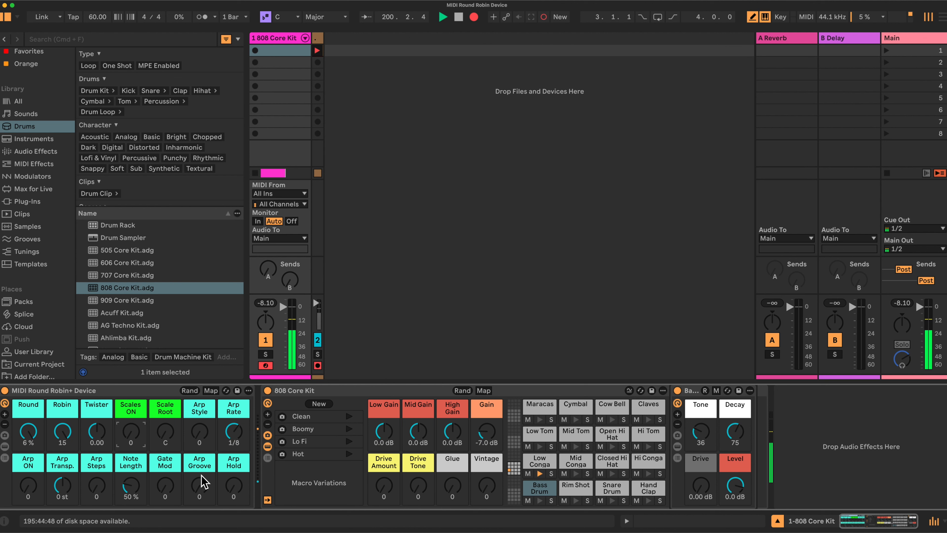
pyautogui.moveTo(28, 485); pyautogui.dragTo(27, 459)
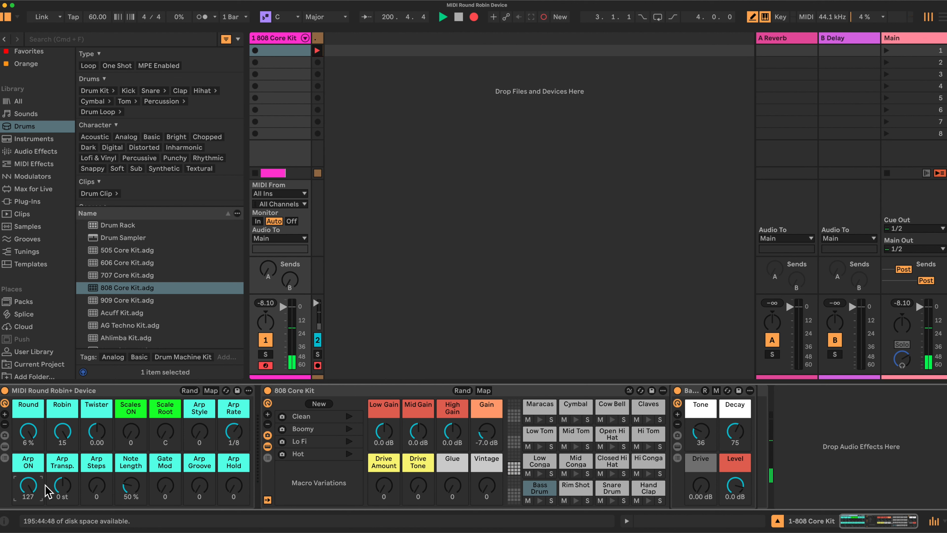
pyautogui.moveTo(237, 499); pyautogui.dragTo(237, 470)
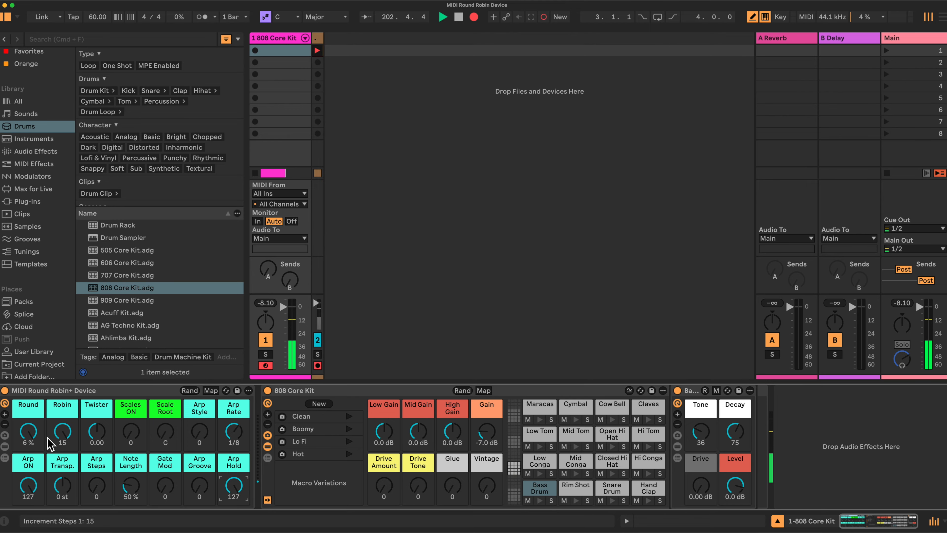
# - Set the Round macro to 3 % and Robin to 3, and reset Twister to 0.00
pyautogui.moveTo(62, 434); pyautogui.dragTo(91, 449)
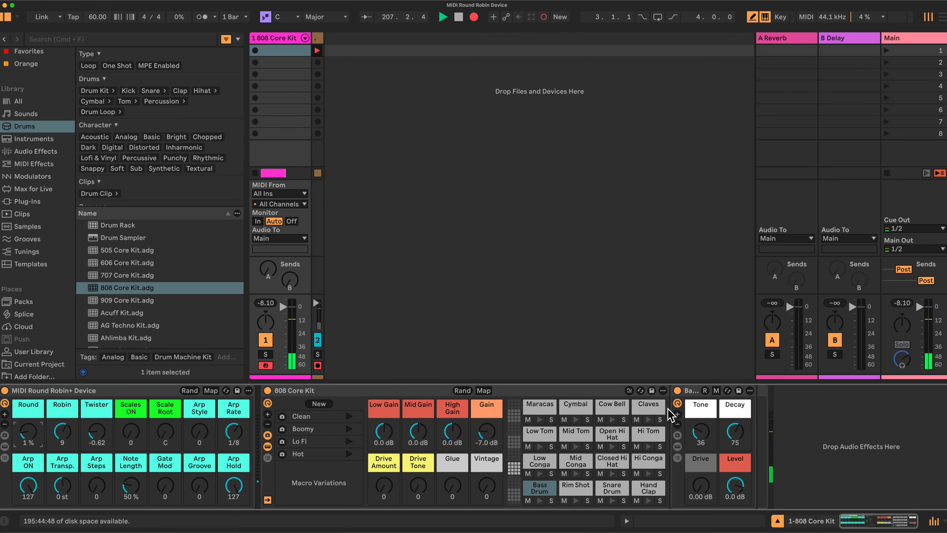
pyautogui.moveTo(62, 433); pyautogui.dragTo(62, 460)
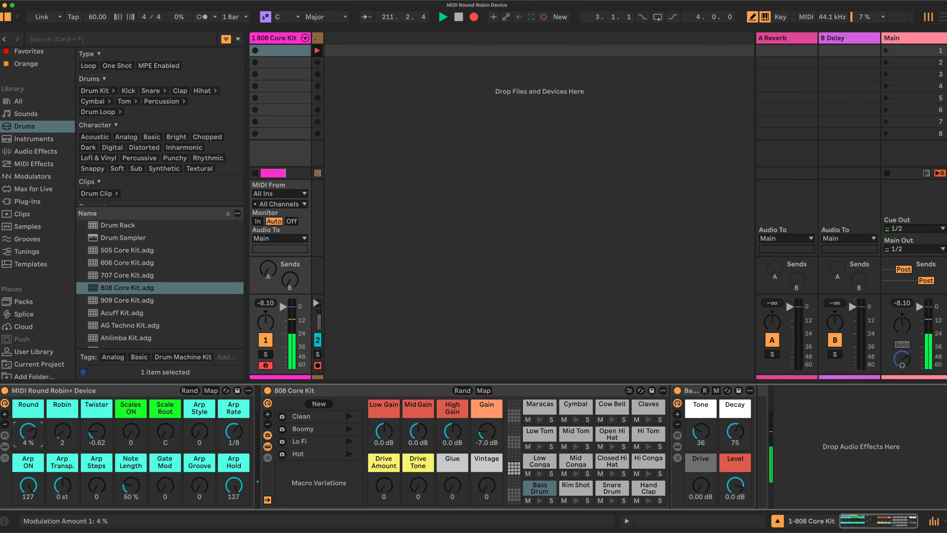
pyautogui.moveTo(28, 432); pyautogui.dragTo(28, 429)
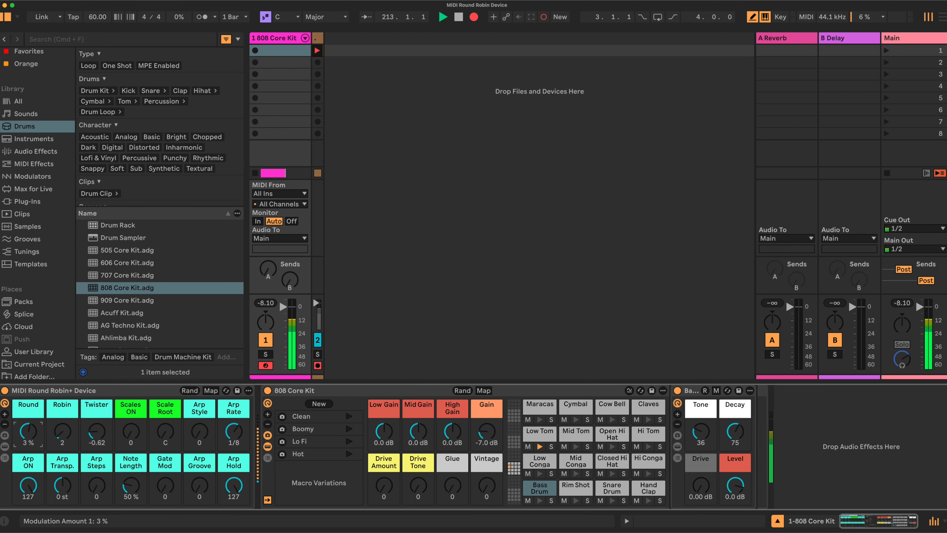
pyautogui.doubleClick(93, 434)
pyautogui.moveTo(30, 432); pyautogui.dragTo(30, 444)
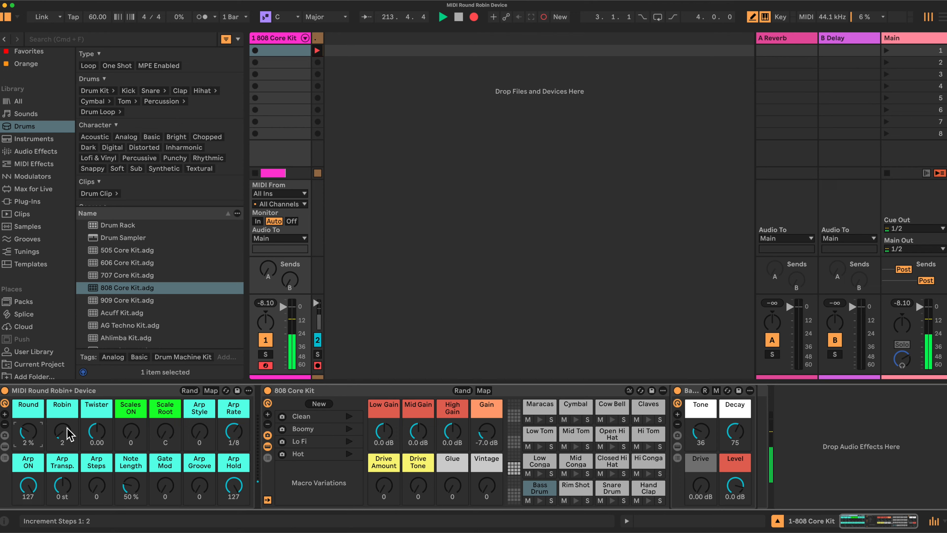
pyautogui.click(30, 436)
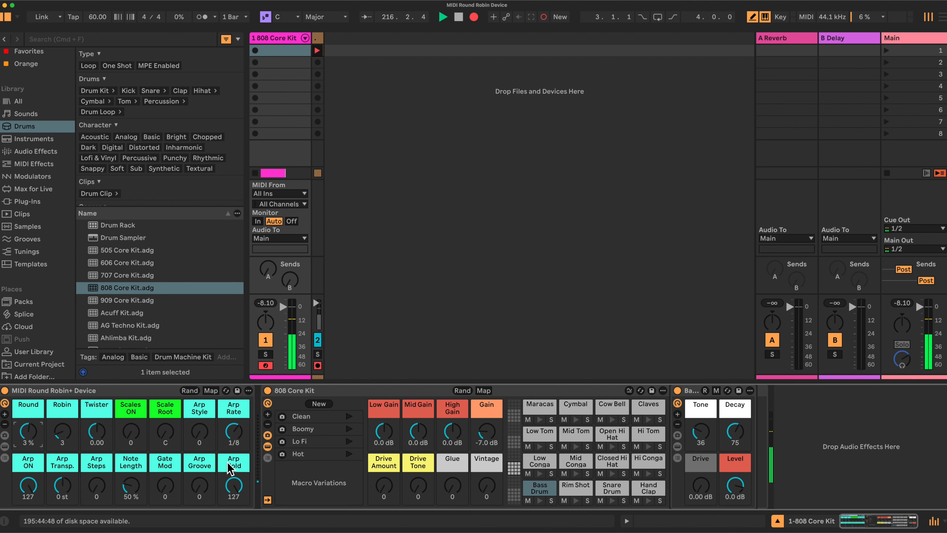
# - Set the Arp Hold macro to 0 and delete the 808 Core Kit from the track
pyautogui.moveTo(233, 481); pyautogui.dragTo(233, 523)
pyautogui.click(331, 388)
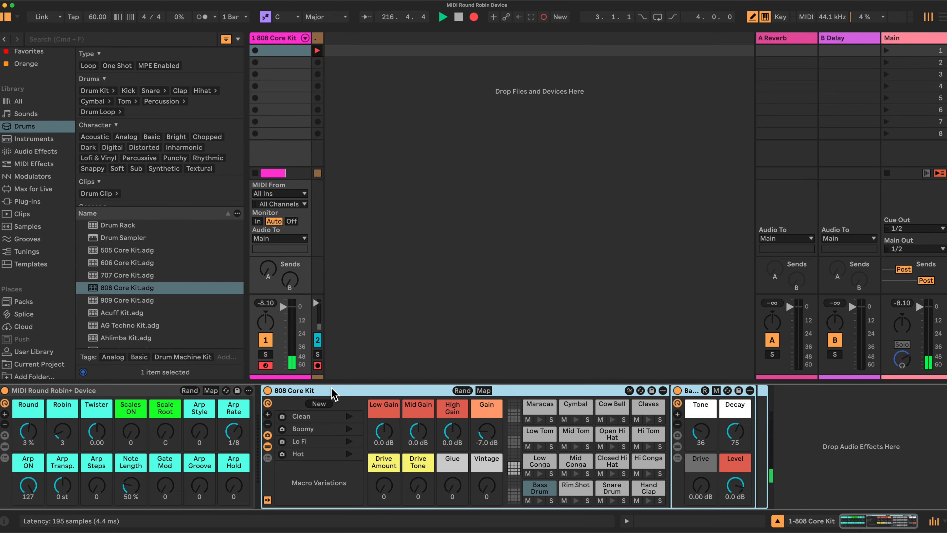
pyautogui.press('Delete')
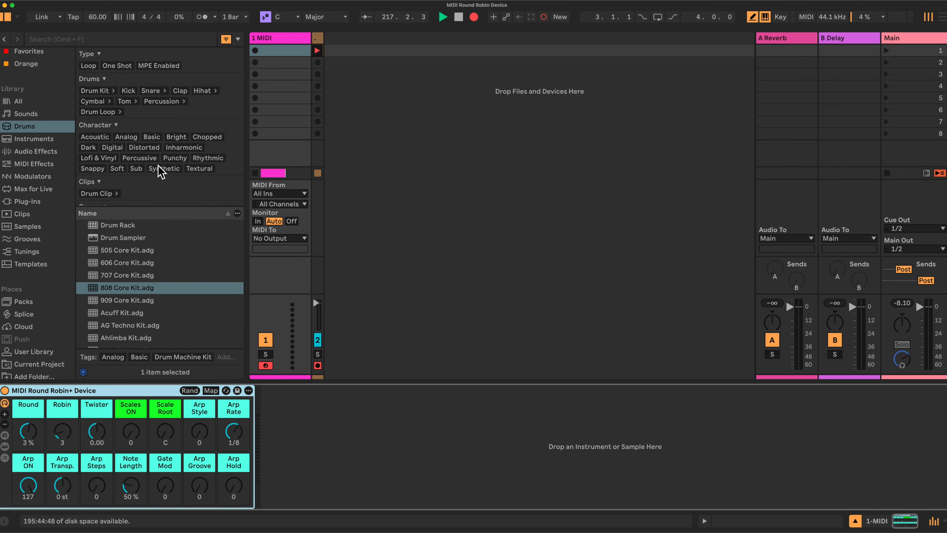
# - Load Drift after the rack and set its sustain to 17 %, release to 961 ms, filter frequency to 59.9 Hz and resonance to 0.59
pyautogui.click(24, 138)
pyautogui.moveTo(109, 90); pyautogui.dragTo(300, 440)
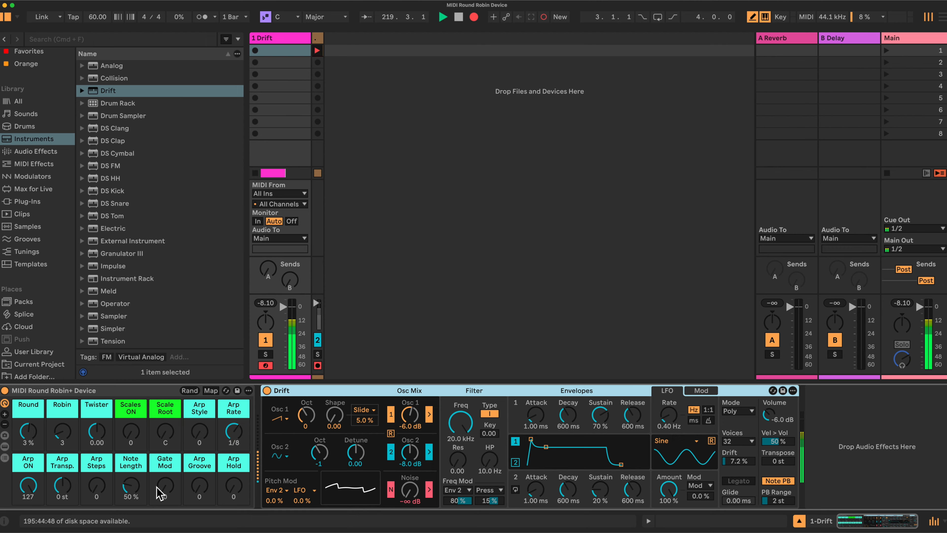
pyautogui.moveTo(601, 414); pyautogui.dragTo(632, 408)
pyautogui.moveTo(466, 427)
pyautogui.mouseDown()
pyautogui.moveTo(459, 455)
pyautogui.moveTo(460, 427)
pyautogui.moveTo(461, 440)
pyautogui.mouseUp()
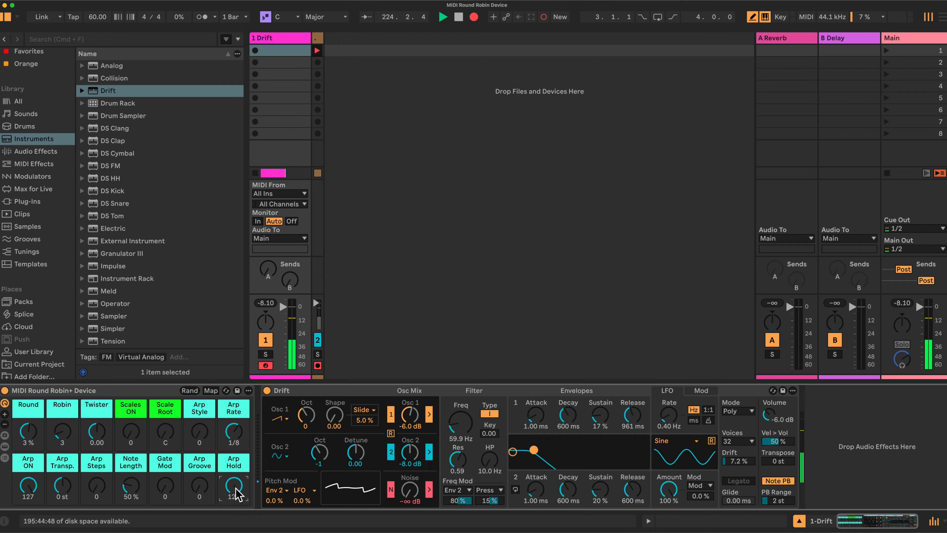
# - Show the rack's devices with Expression Control folded, and set Scales ON to 54, Scale Root to E, Arp Rate to 1/16 and Arp Style to 24
pyautogui.moveTo(132, 436); pyautogui.dragTo(132, 419)
pyautogui.click(5, 446)
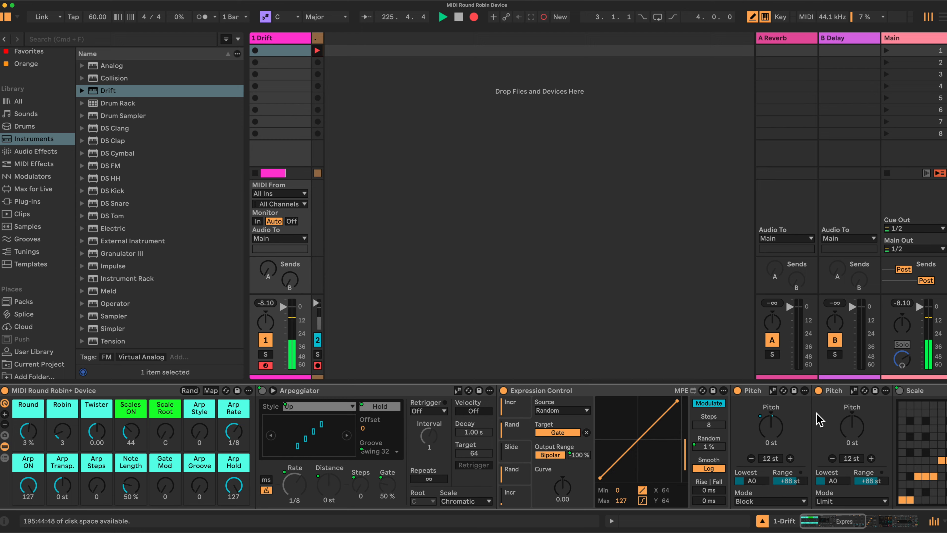
pyautogui.doubleClick(571, 391)
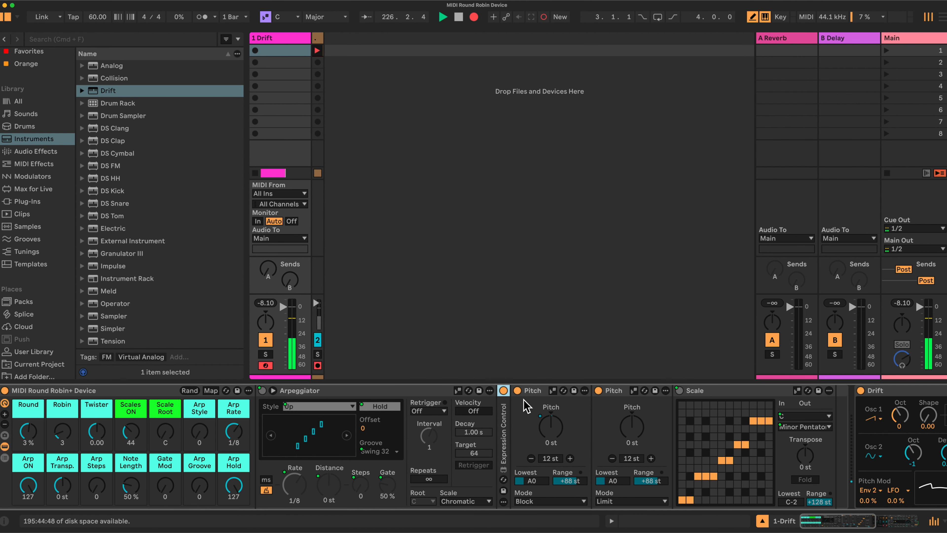
pyautogui.moveTo(131, 431); pyautogui.dragTo(165, 424)
pyautogui.moveTo(234, 431); pyautogui.dragTo(199, 427)
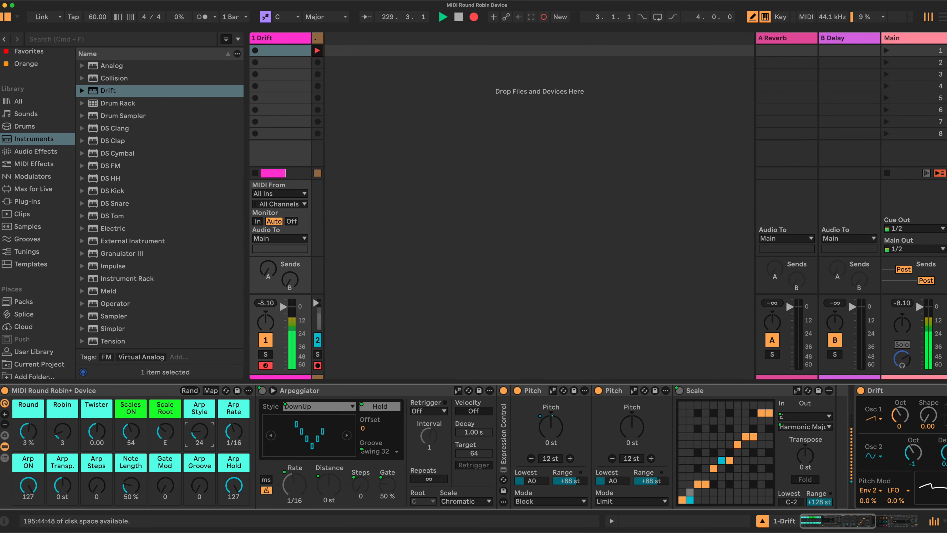
# - Set the macros Round to 6 %, Robin 12, Twister -0.80, Arp Steps 2, Arp Transp. +7 st, Gate Mod 111 and Note Length 70 %
pyautogui.click(60, 433)
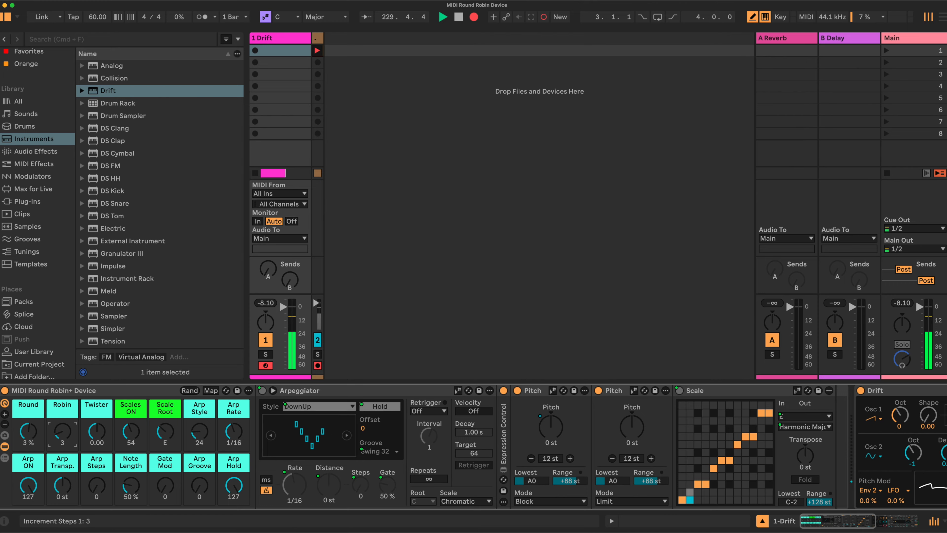
pyautogui.moveTo(60, 433); pyautogui.dragTo(29, 417)
pyautogui.moveTo(96, 432); pyautogui.dragTo(97, 447)
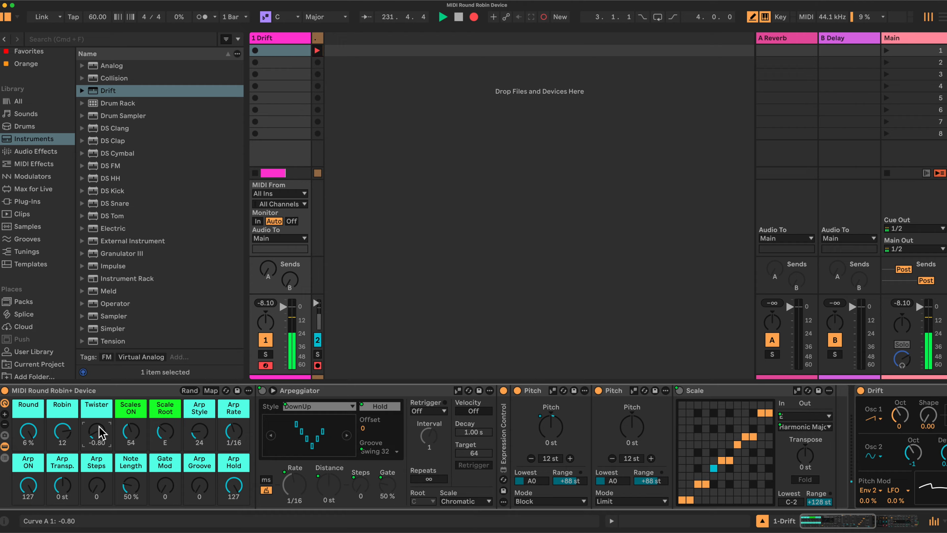
pyautogui.moveTo(93, 493); pyautogui.dragTo(62, 478)
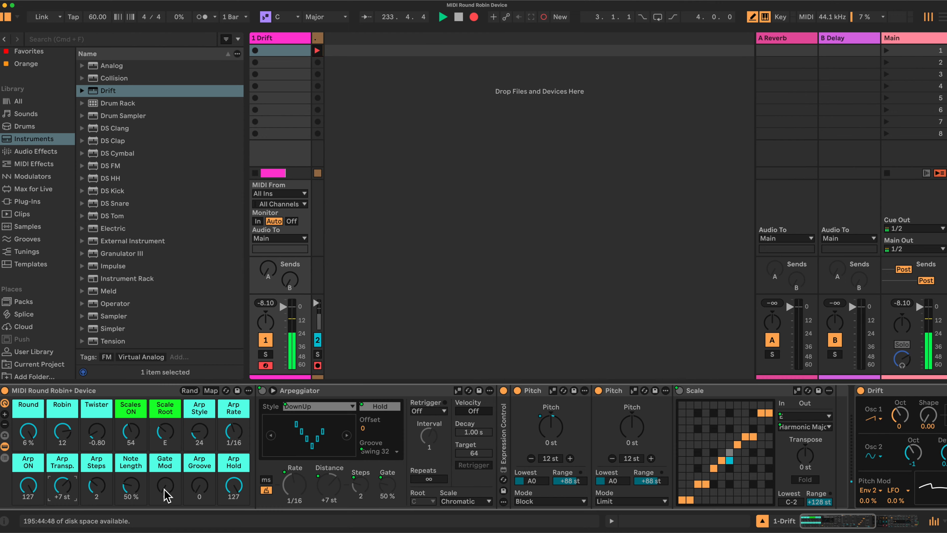
pyautogui.moveTo(165, 485); pyautogui.dragTo(140, 466)
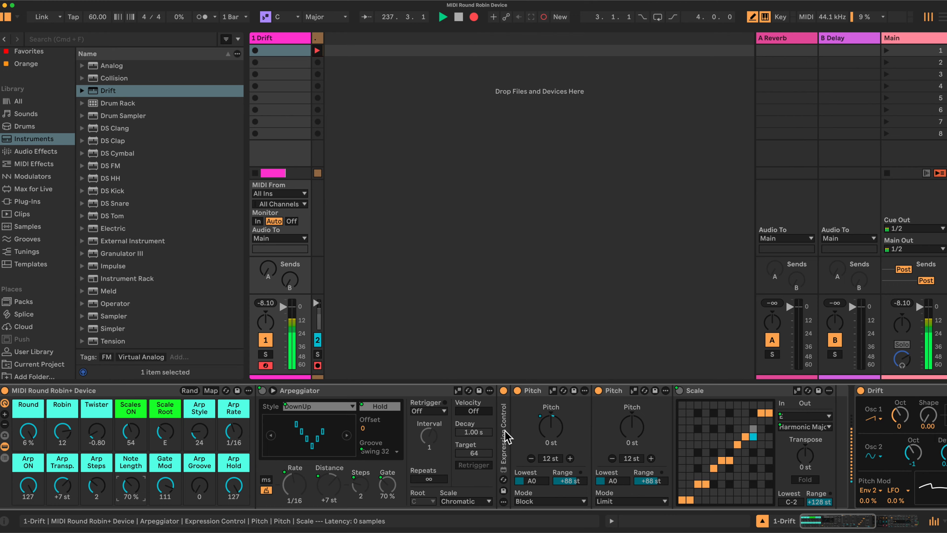
# - Fold the Arpeggiator and Scale devices and set Drift's filter frequency to about 92.8 Hz
pyautogui.doubleClick(318, 391)
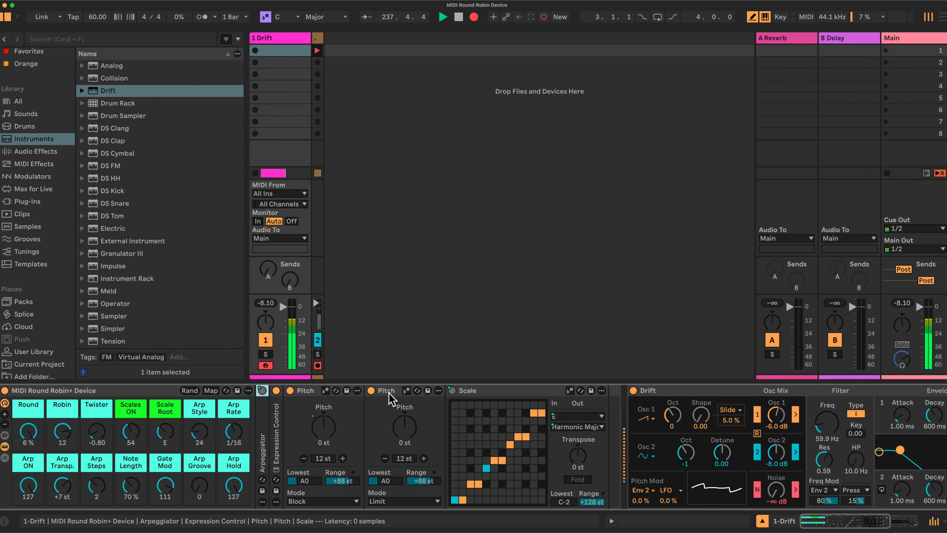
pyautogui.doubleClick(534, 390)
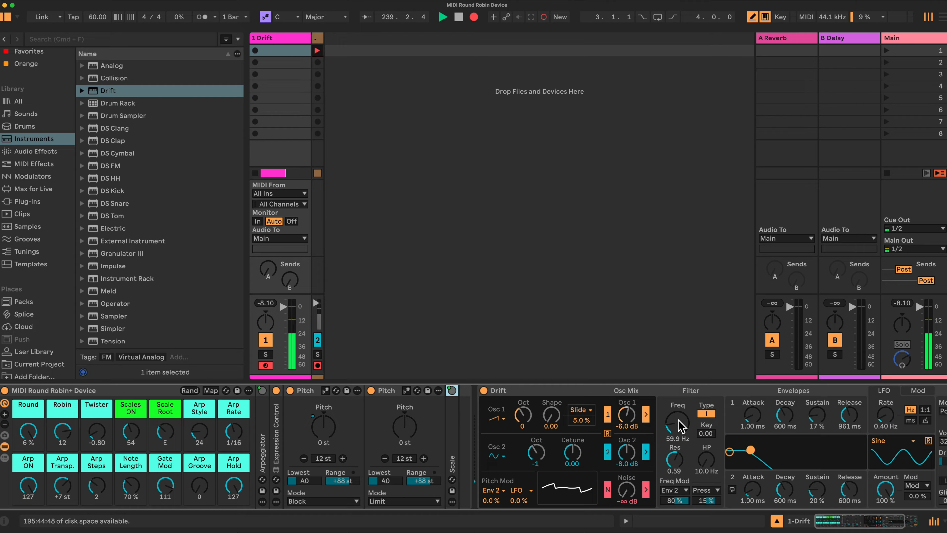
pyautogui.moveTo(679, 425); pyautogui.dragTo(679, 442)
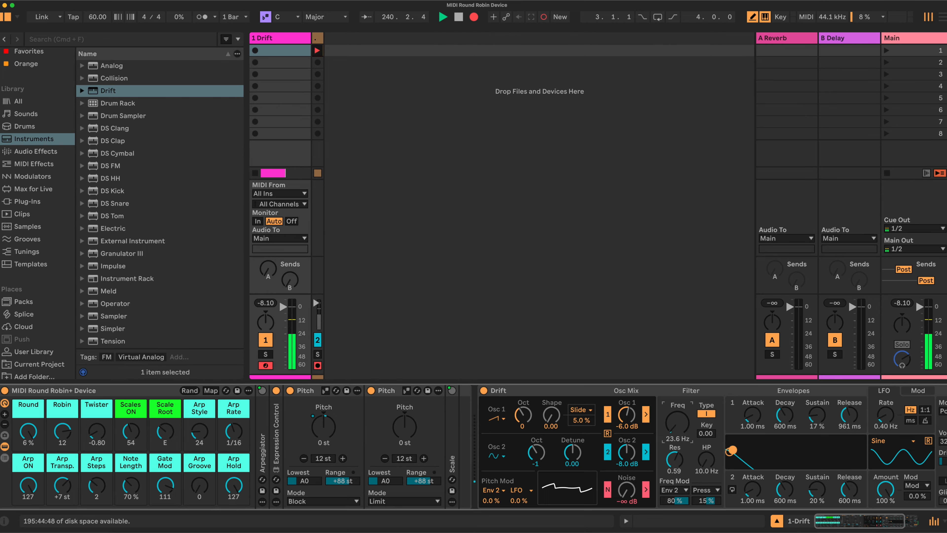
pyautogui.moveTo(679, 442); pyautogui.dragTo(680, 433)
# - Raise the track's send to A Reverb, and set Drift's filter frequency to 129 Hz, Round to 4 % and Twister to -0.23
pyautogui.moveTo(276, 261); pyautogui.dragTo(276, 257)
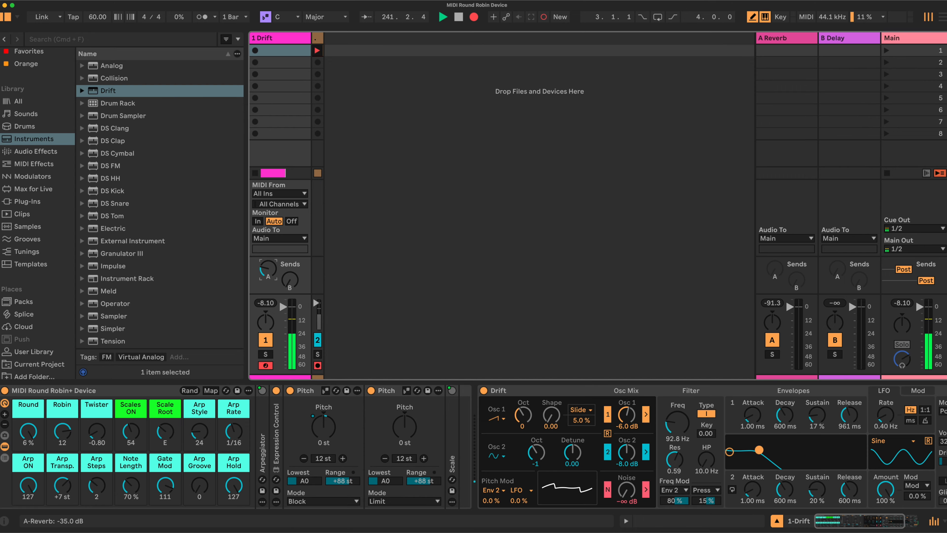
pyautogui.moveTo(678, 421)
pyautogui.mouseDown()
pyautogui.moveTo(677, 405)
pyautogui.moveTo(678, 417)
pyautogui.mouseUp()
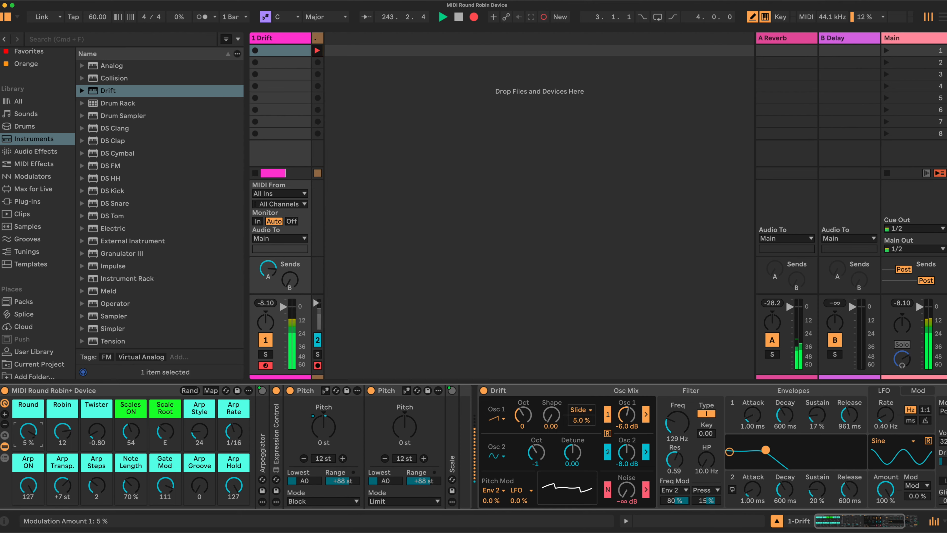
pyautogui.moveTo(96, 433); pyautogui.dragTo(97, 417)
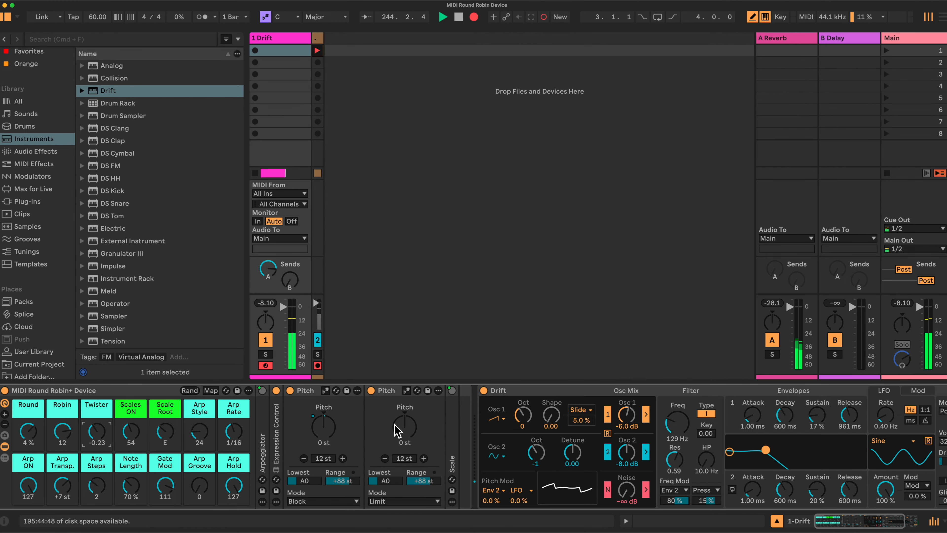